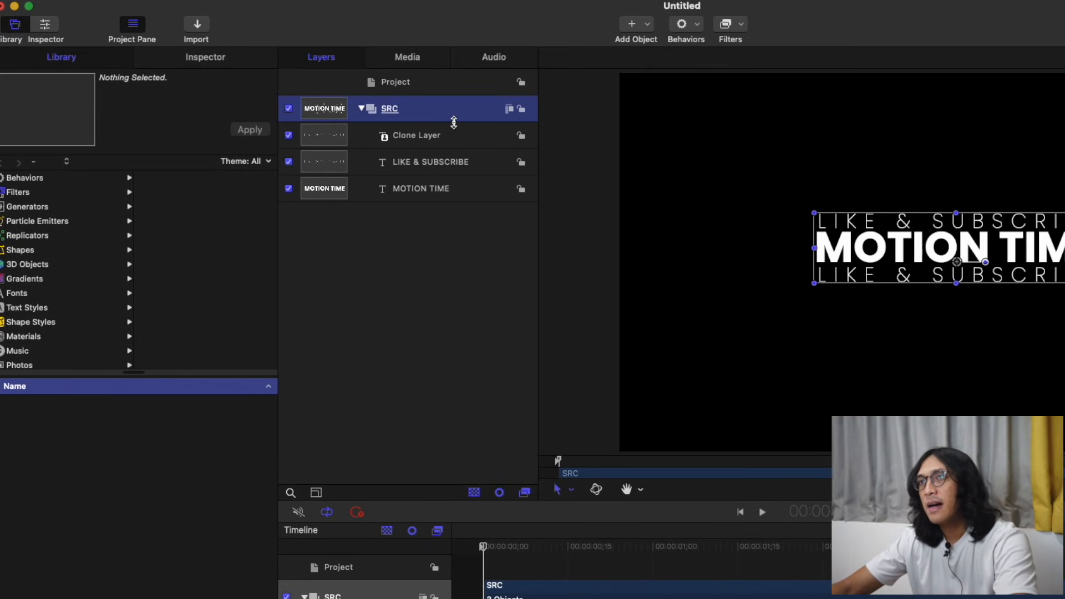
- Hide Clone Layer and LIKE & SUBSCRIBE and show each again to examine how the SRC text stack is built
{"action": "left_click", "coordinate": [289, 162]}
{"action": "left_click", "coordinate": [289, 135]}
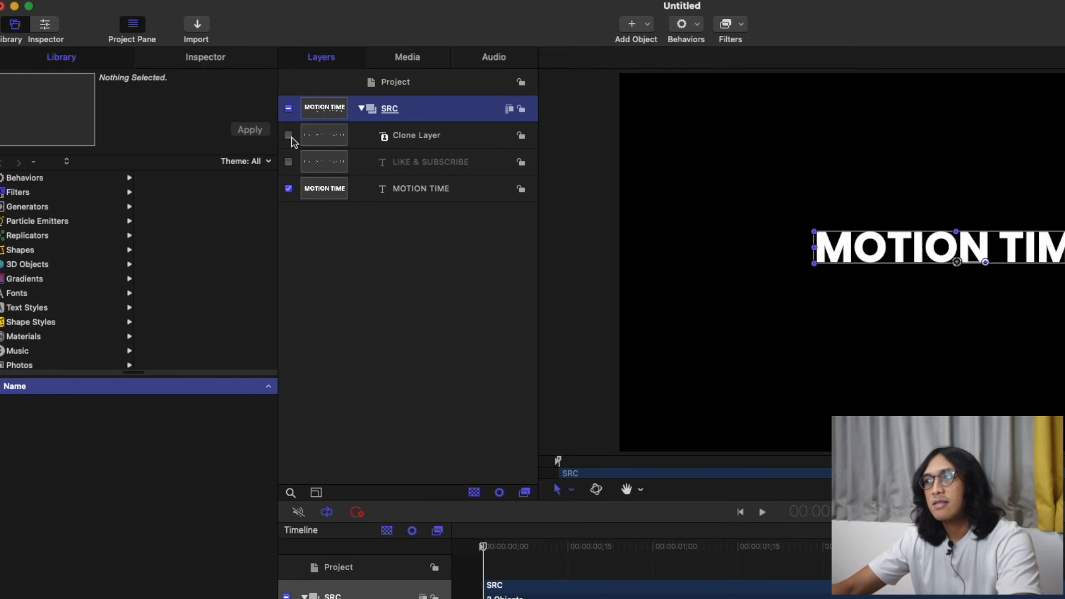
{"action": "left_click", "coordinate": [426, 189]}
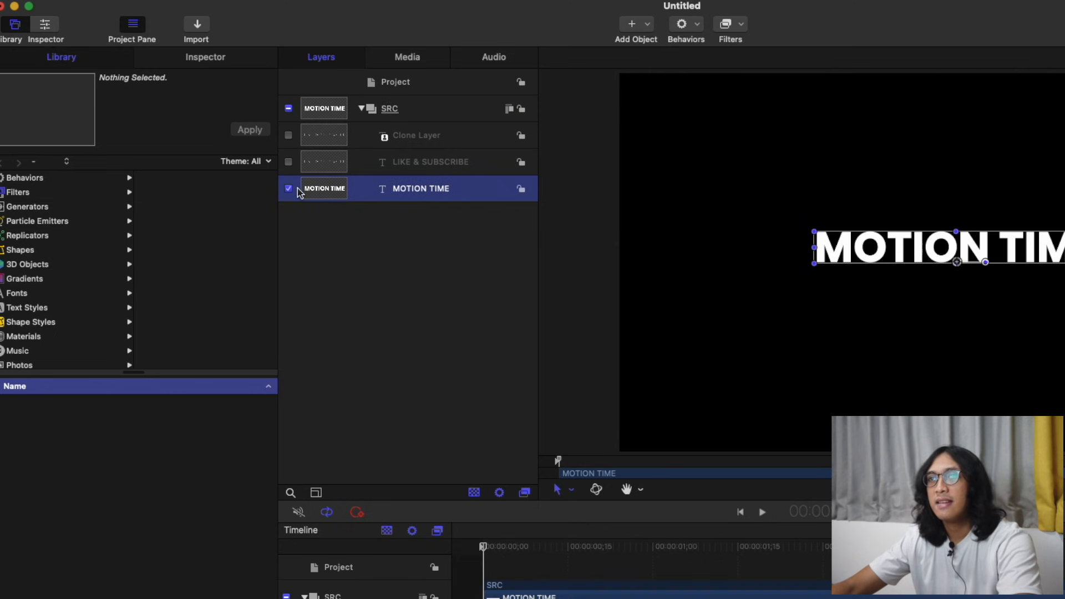
{"action": "left_click", "coordinate": [288, 162]}
{"action": "left_click", "coordinate": [429, 162]}
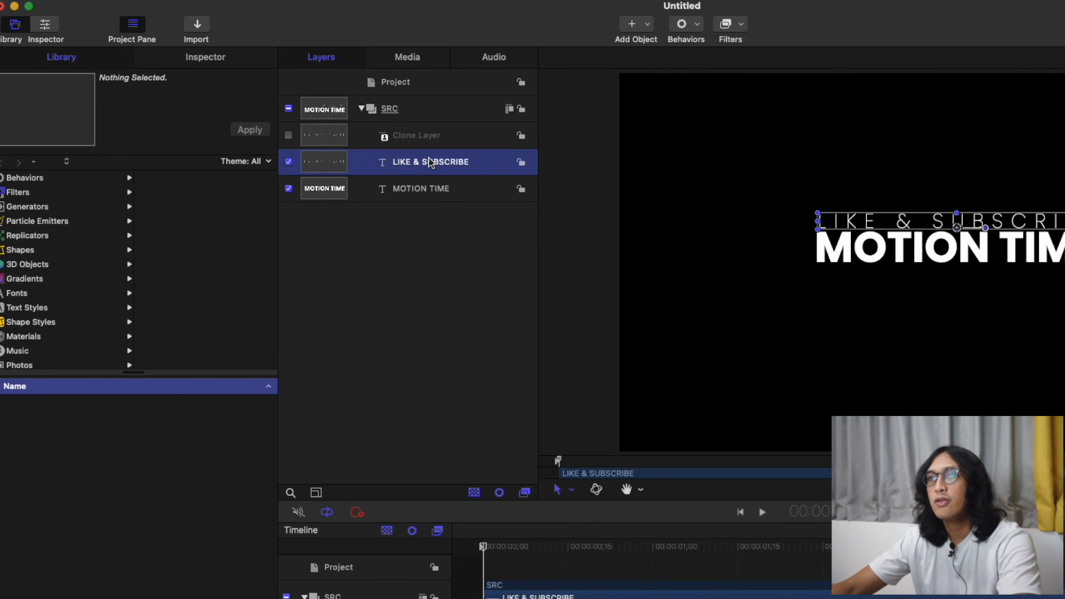
{"action": "left_click", "coordinate": [427, 137]}
{"action": "left_click", "coordinate": [286, 136]}
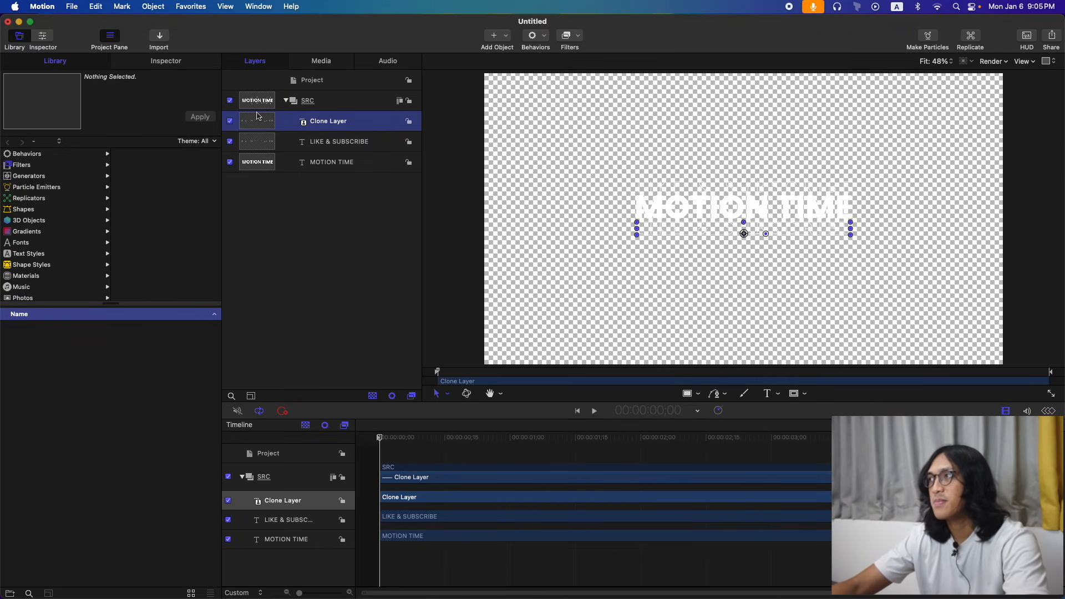
- Draw a rectangle enclosing the three text lines in the SRC group and send it behind all the text layers
{"action": "left_click", "coordinate": [257, 100]}
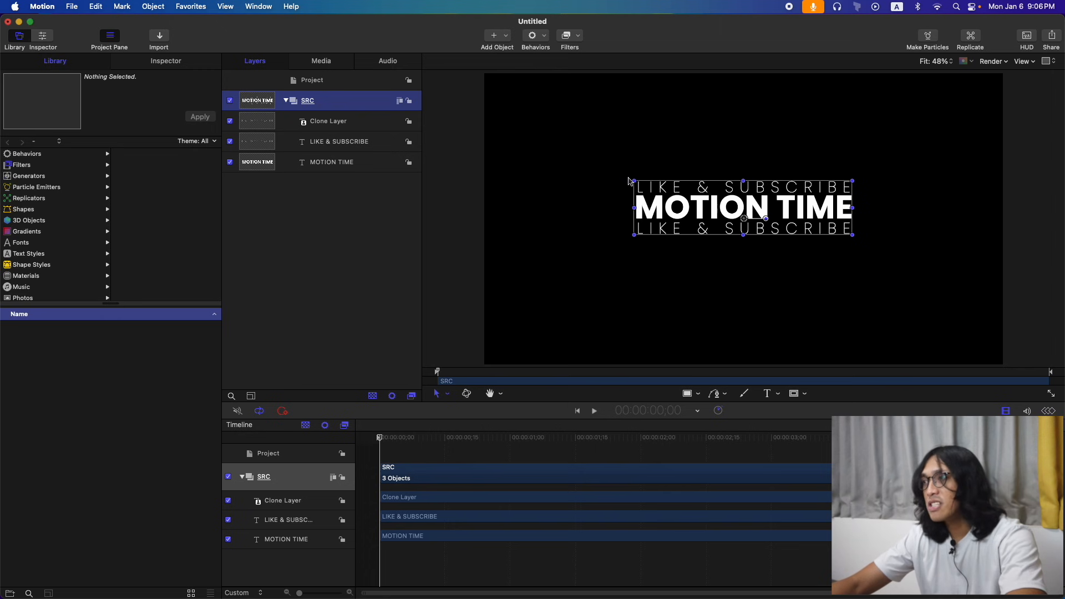
{"action": "key", "text": "r"}
{"action": "left_click_drag", "start_coordinate": [630, 175], "coordinate": [856, 241]}
{"action": "key", "text": "super+shift+bracketleft"}
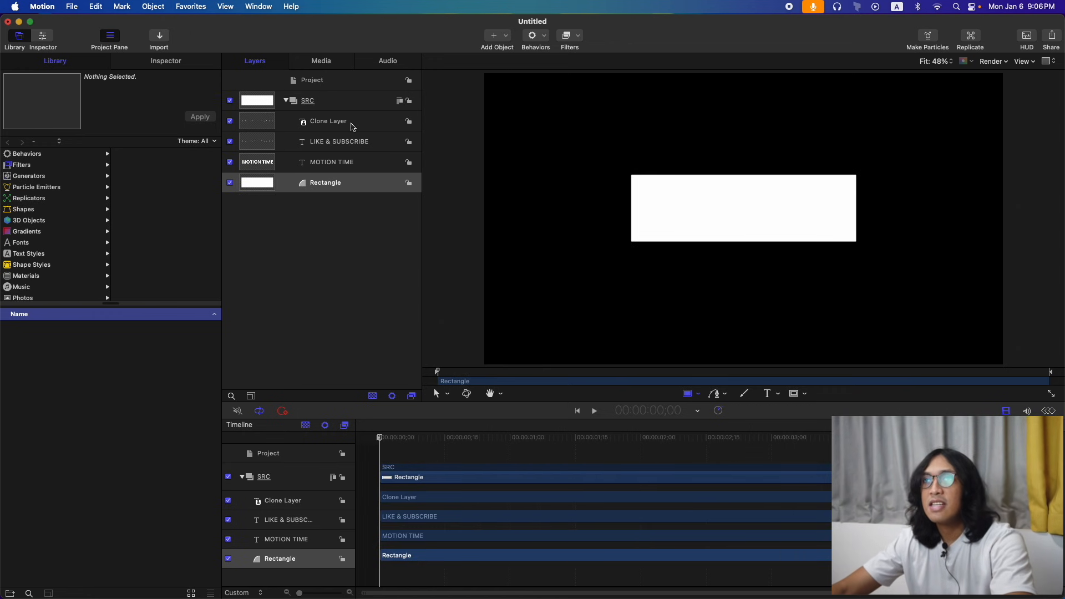
- Set the rectangle's fill color to black and display the canvas background as transparent
{"action": "left_click", "coordinate": [132, 63]}
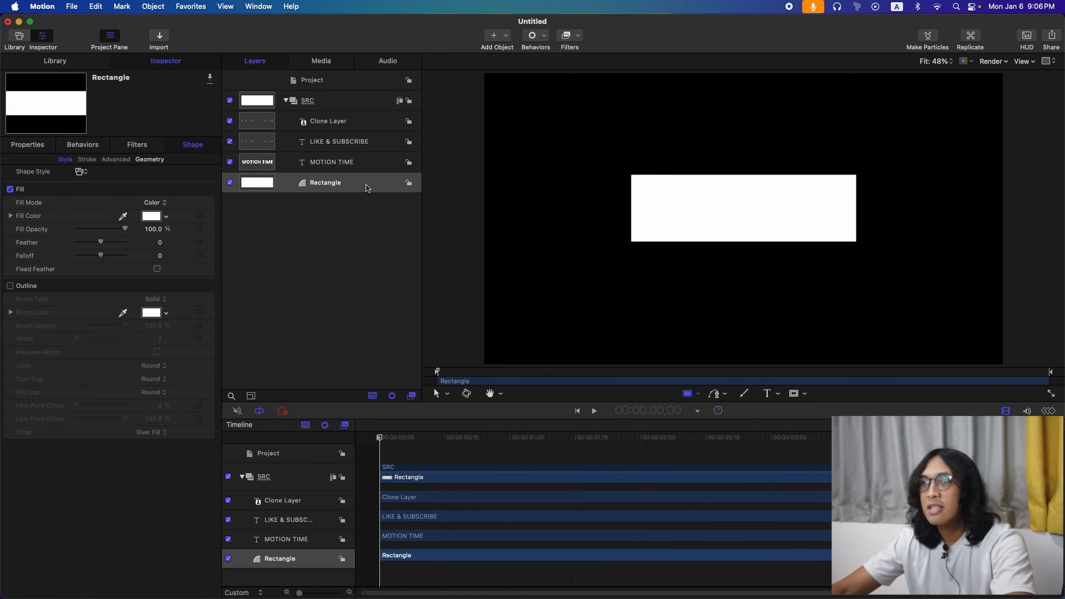
{"action": "left_click_drag", "start_coordinate": [125, 457], "coordinate": [257, 457]}
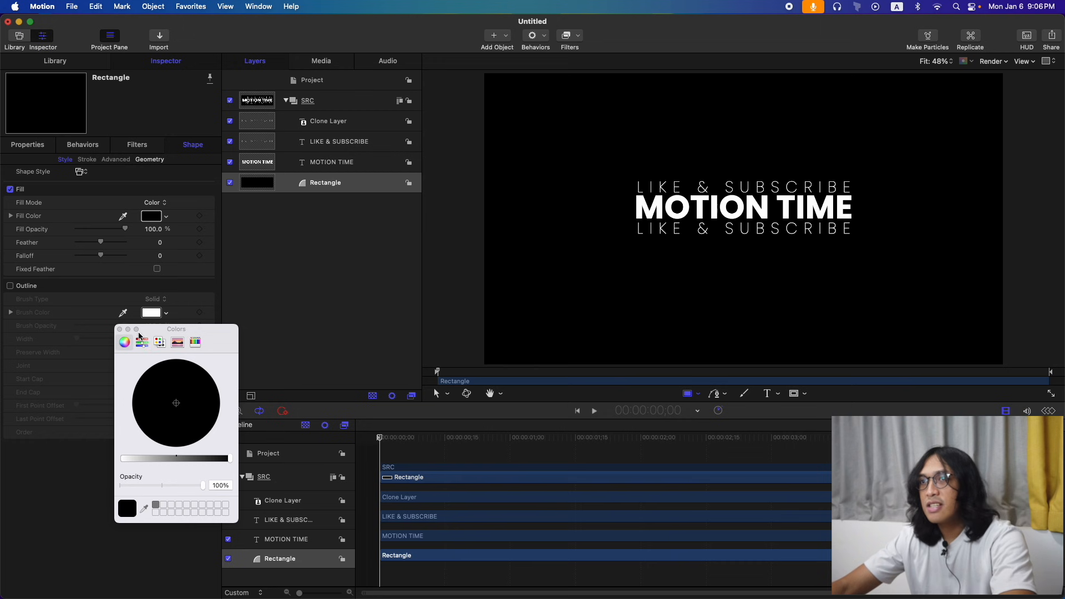
{"action": "left_click", "coordinate": [123, 329]}
{"action": "key", "text": "shift+t"}
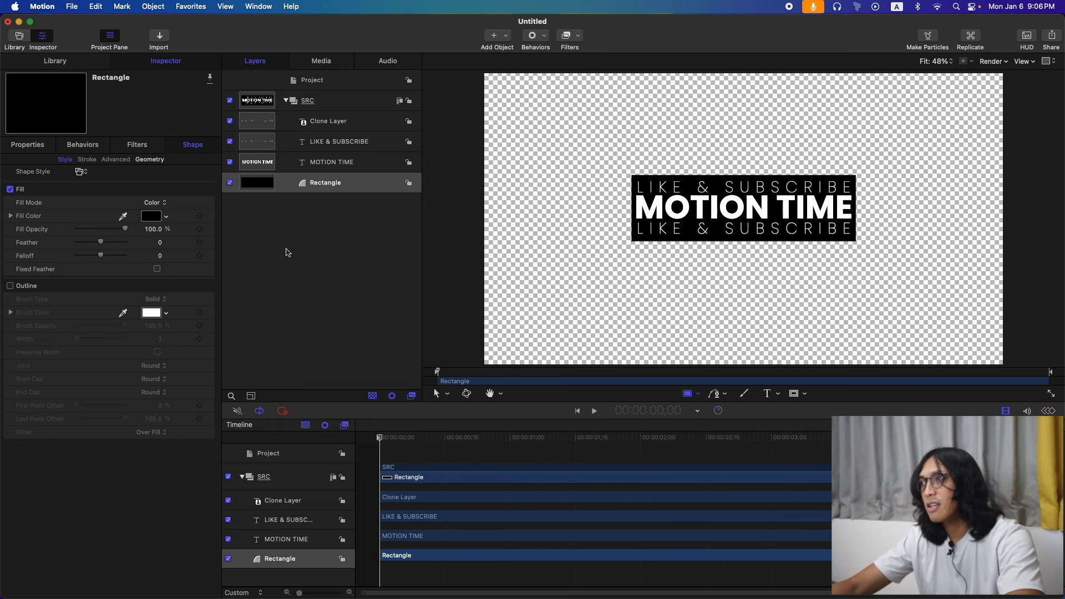
- Collapse the SRC group, make a clone layer of it, and hide the original SRC group
{"action": "left_click", "coordinate": [286, 101]}
{"action": "left_click", "coordinate": [320, 101]}
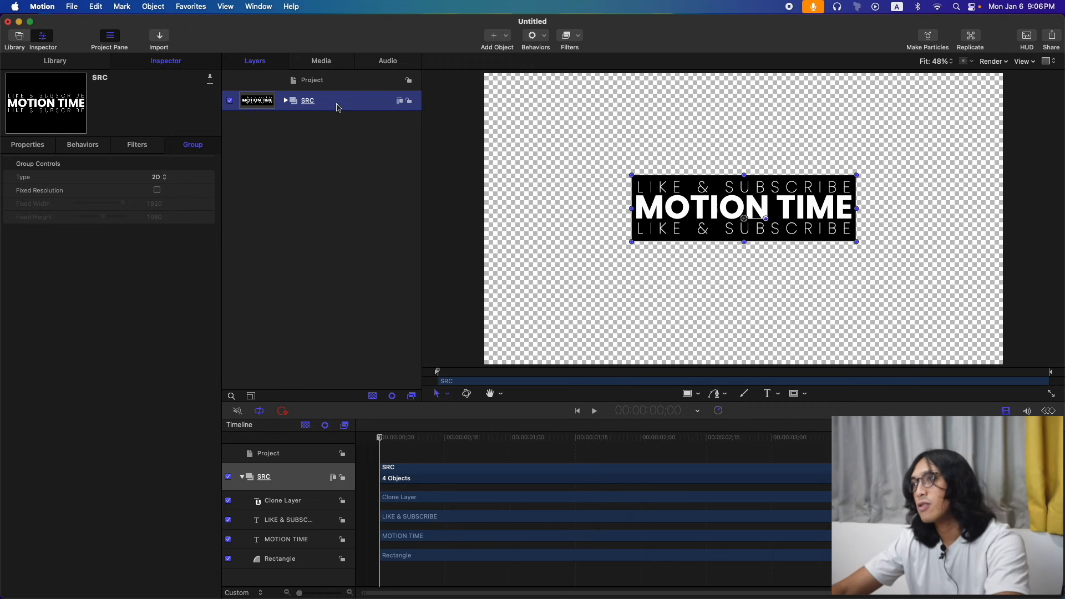
{"action": "key", "text": "k"}
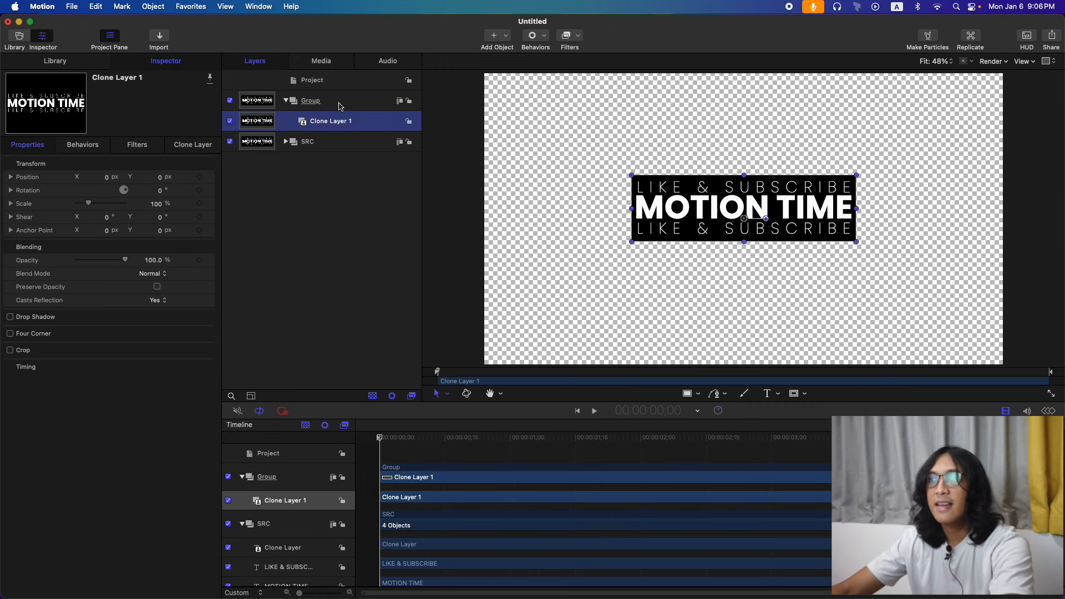
{"action": "left_click", "coordinate": [230, 142]}
- Enable Fixed Resolution on the group containing Clone Layer 1 and raise its fixed width to 2536
{"action": "left_click", "coordinate": [337, 102]}
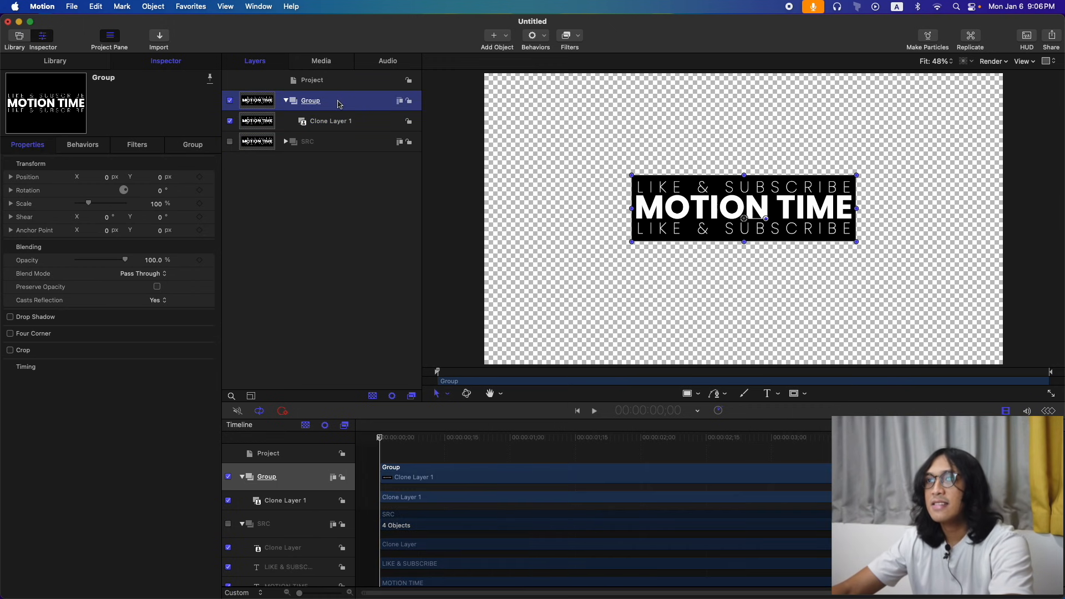
{"action": "left_click", "coordinate": [196, 152]}
{"action": "left_click", "coordinate": [197, 150]}
{"action": "left_click", "coordinate": [158, 191]}
{"action": "left_click_drag", "start_coordinate": [154, 207], "coordinate": [158, 209]}
{"action": "left_click", "coordinate": [154, 204]}
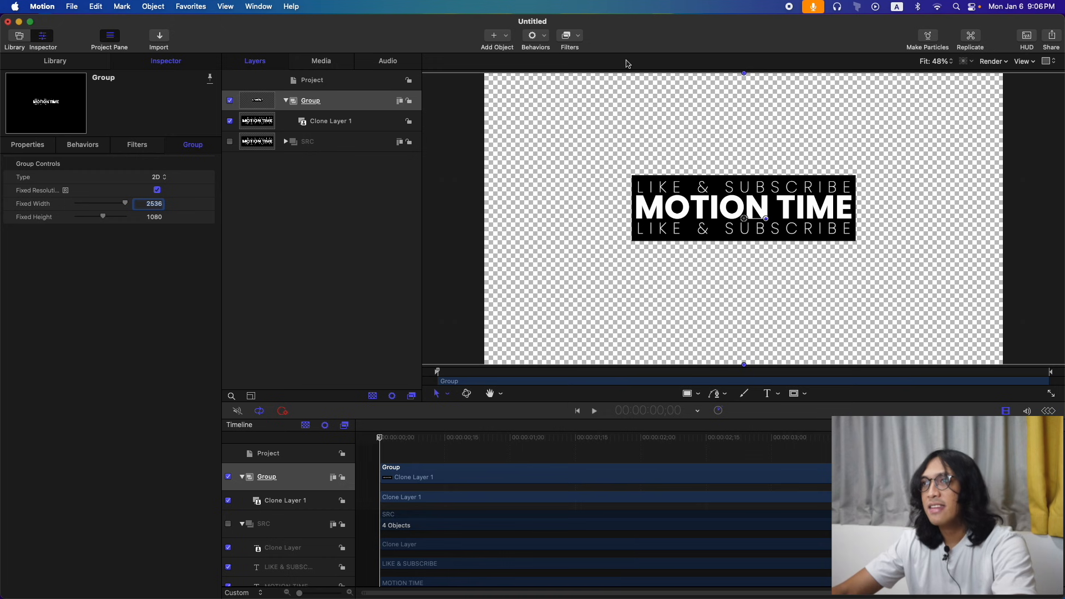
- Add the Tile filter to the clone's group and set its scale to 1
{"action": "left_click", "coordinate": [576, 37]}
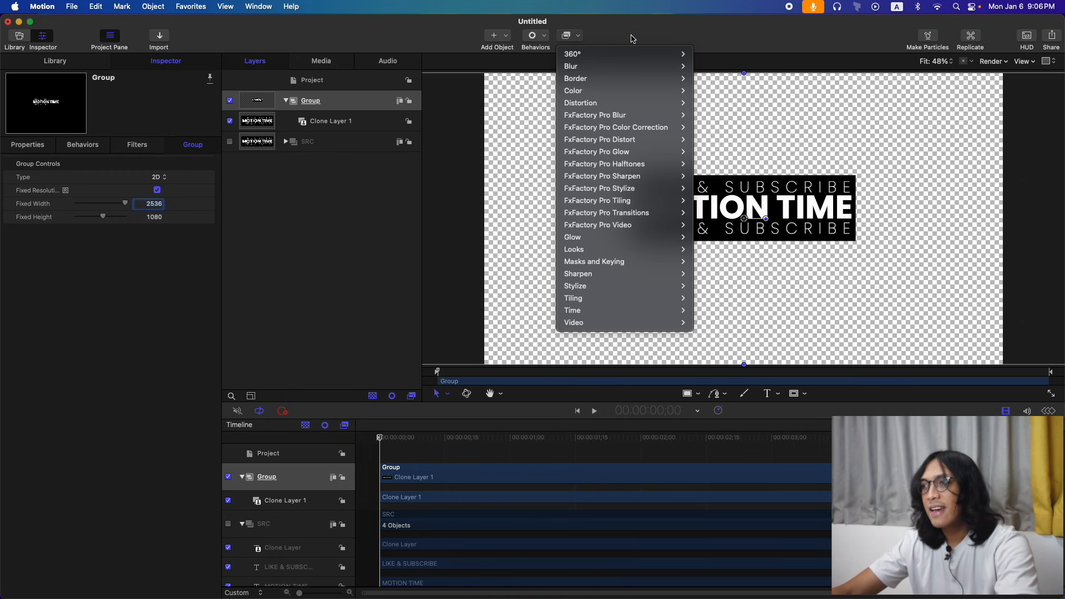
{"action": "mouse_move", "coordinate": [638, 298]}
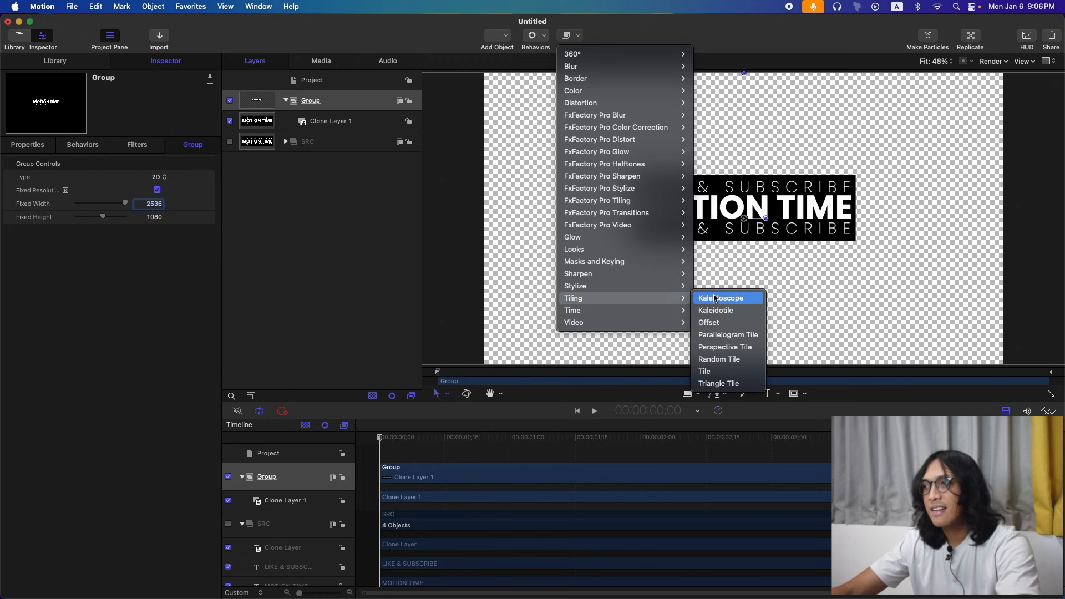
{"action": "left_click", "coordinate": [704, 372]}
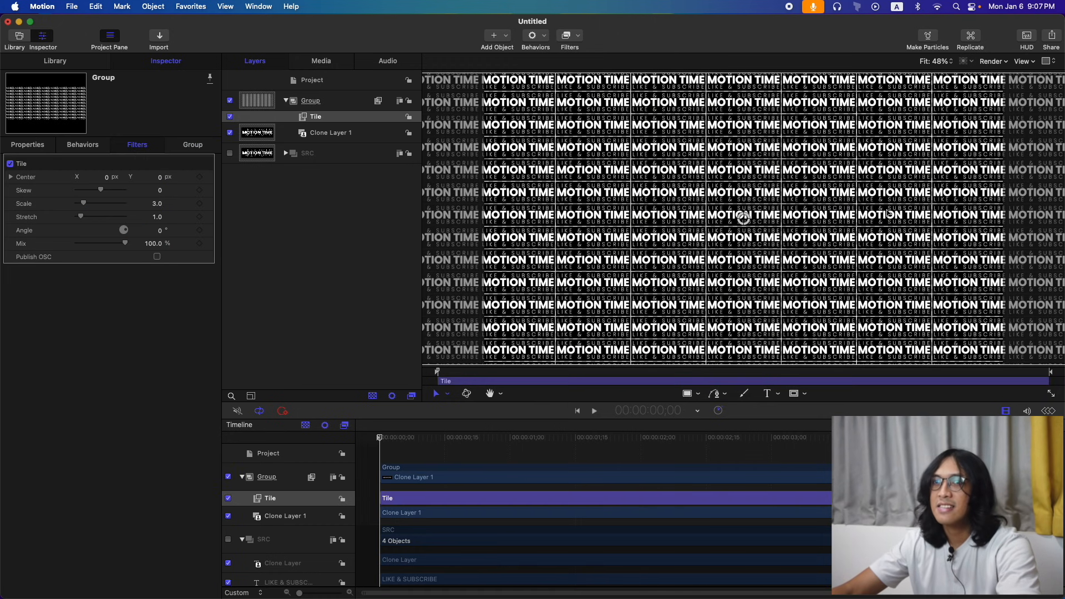
{"action": "left_click", "coordinate": [157, 205]}
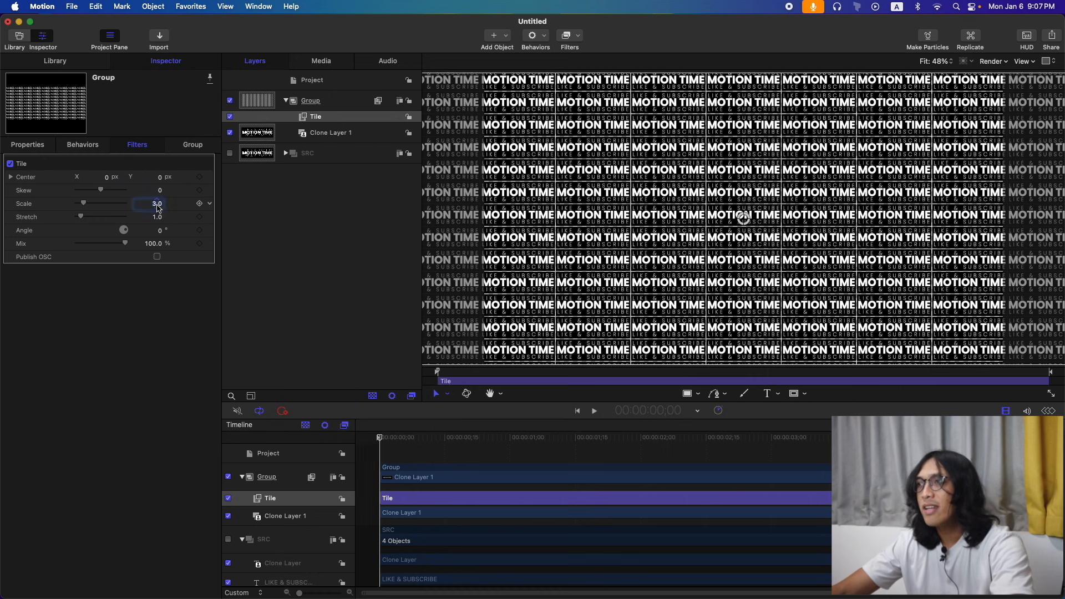
{"action": "type", "text": "1"}
{"action": "key", "text": "Return"}
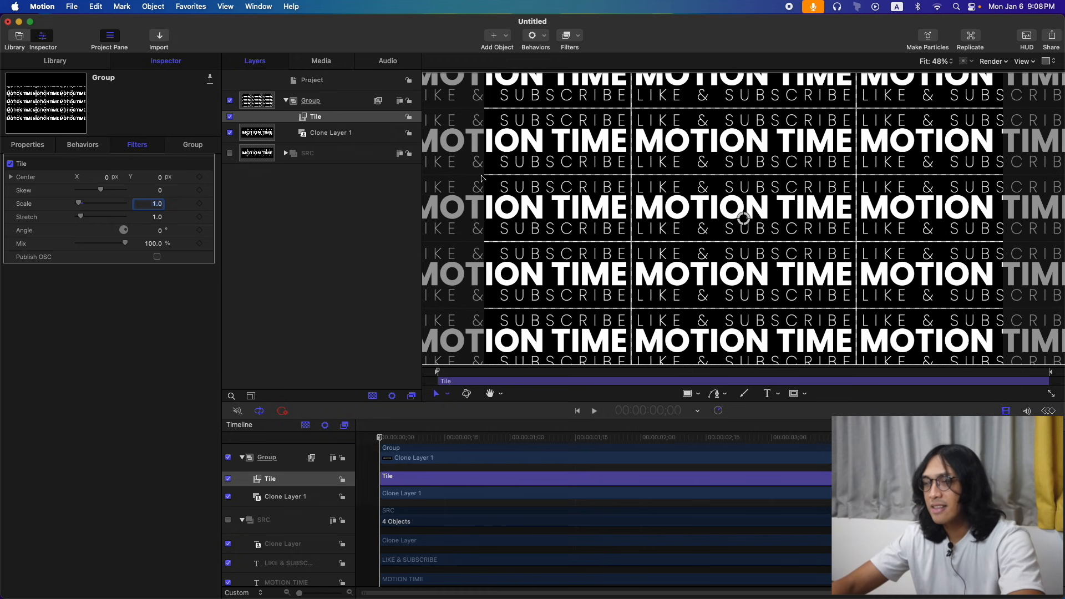
- Draw a rectangle mask across the full width of the tiled group, keeping only the middle row of text
{"action": "key", "text": "super+minus"}
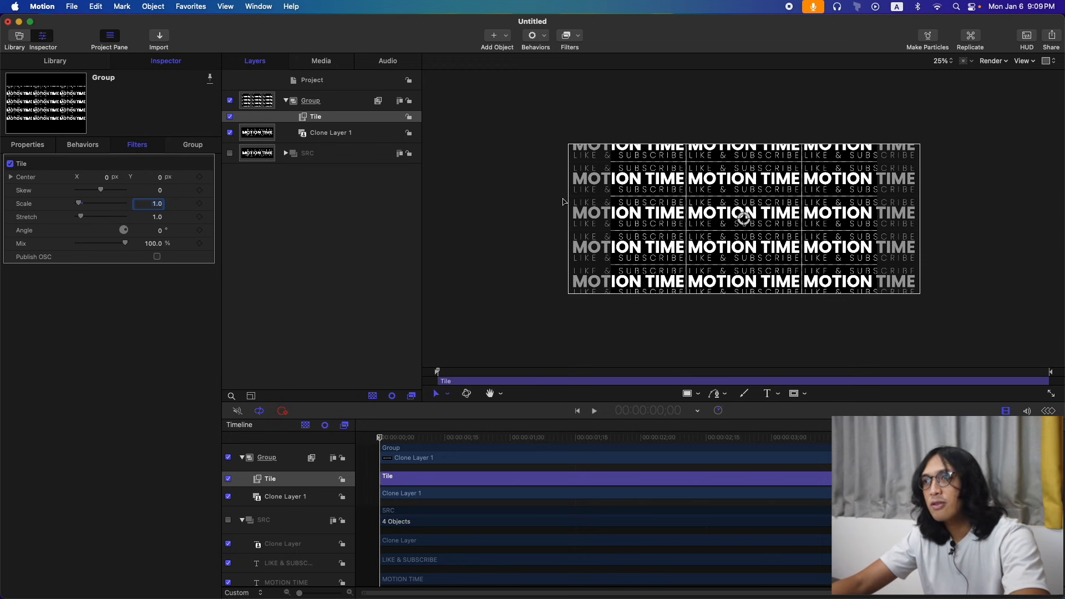
{"action": "key", "text": "alt+r"}
{"action": "left_click_drag", "start_coordinate": [562, 197], "coordinate": [924, 232]}
{"action": "key", "text": "shift+z"}
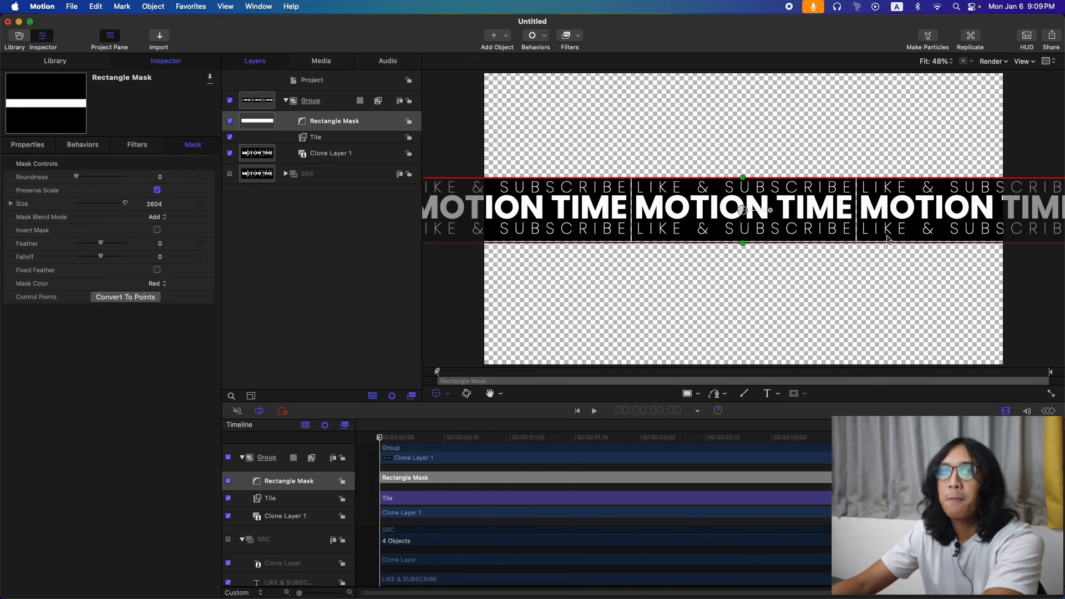
- Set the rectangle mask's X position to 0 px and reduce its height to 231.1
{"action": "left_click", "coordinate": [10, 204]}
{"action": "left_click", "coordinate": [28, 145]}
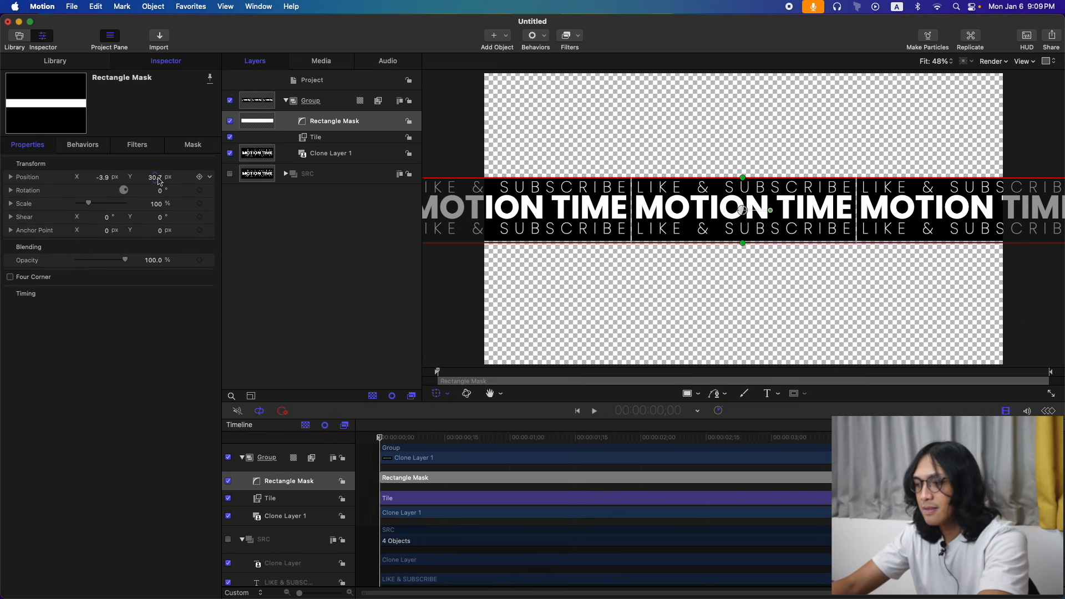
{"action": "left_click", "coordinate": [107, 178]}
{"action": "type", "text": "0"}
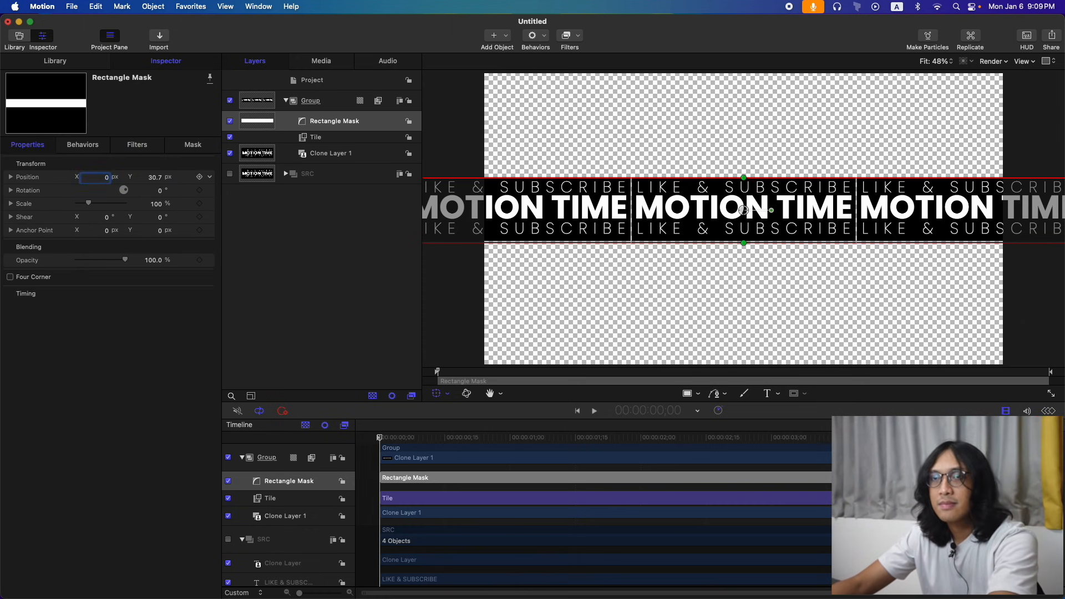
{"action": "left_click", "coordinate": [156, 177]}
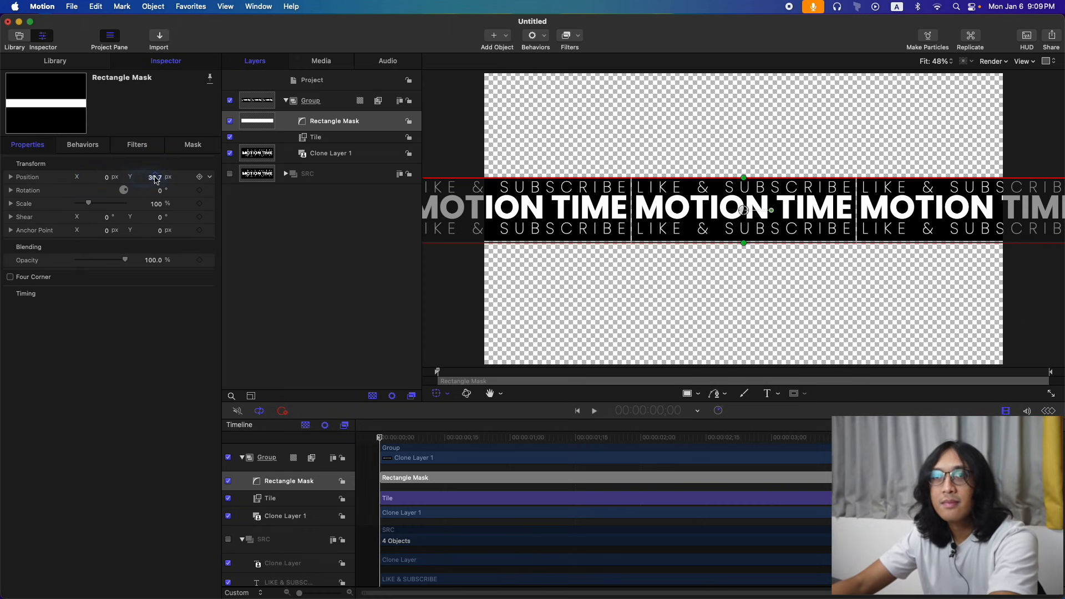
{"action": "left_click", "coordinate": [193, 145]}
{"action": "left_click_drag", "start_coordinate": [153, 228], "coordinate": [144, 229]}
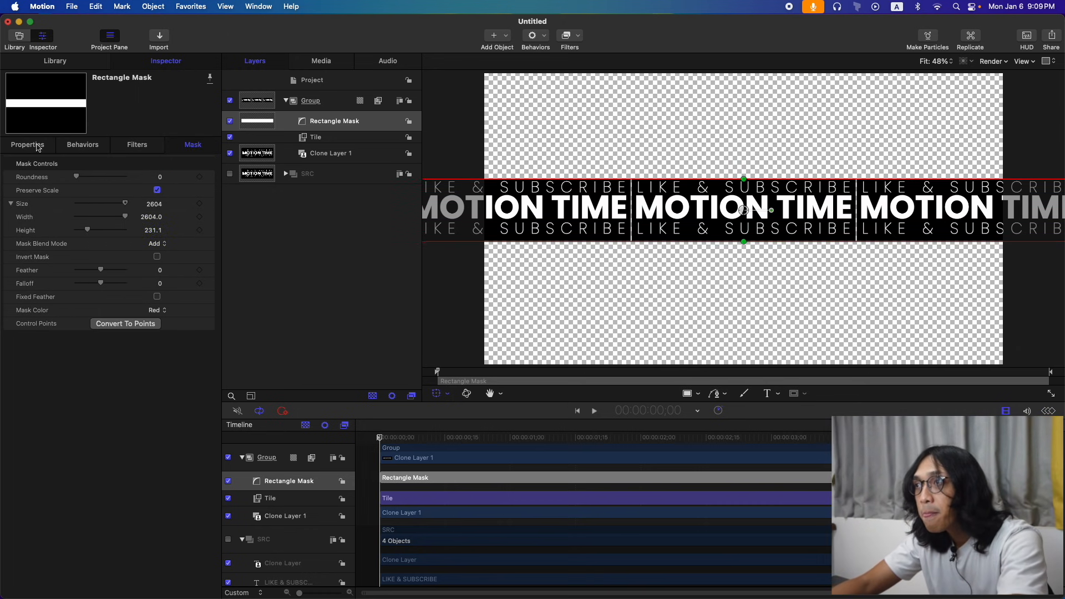
- Widen the rectangle mask to 4000
{"action": "scroll", "coordinate": [610, 266], "scroll_direction": "down", "scroll_amount": 5}
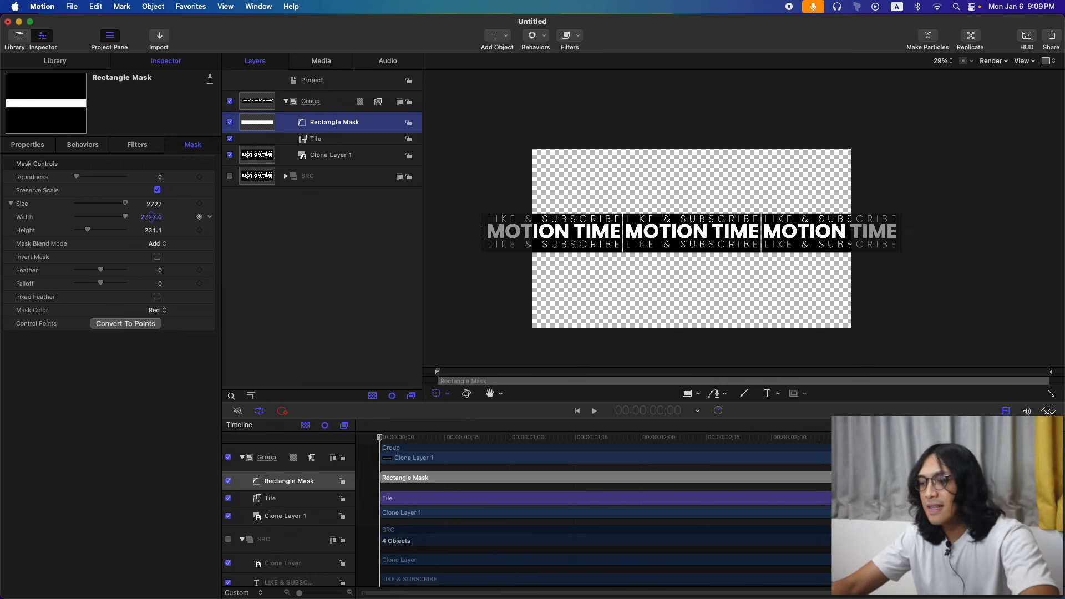
{"action": "left_click_drag", "start_coordinate": [151, 217], "coordinate": [152, 222]}
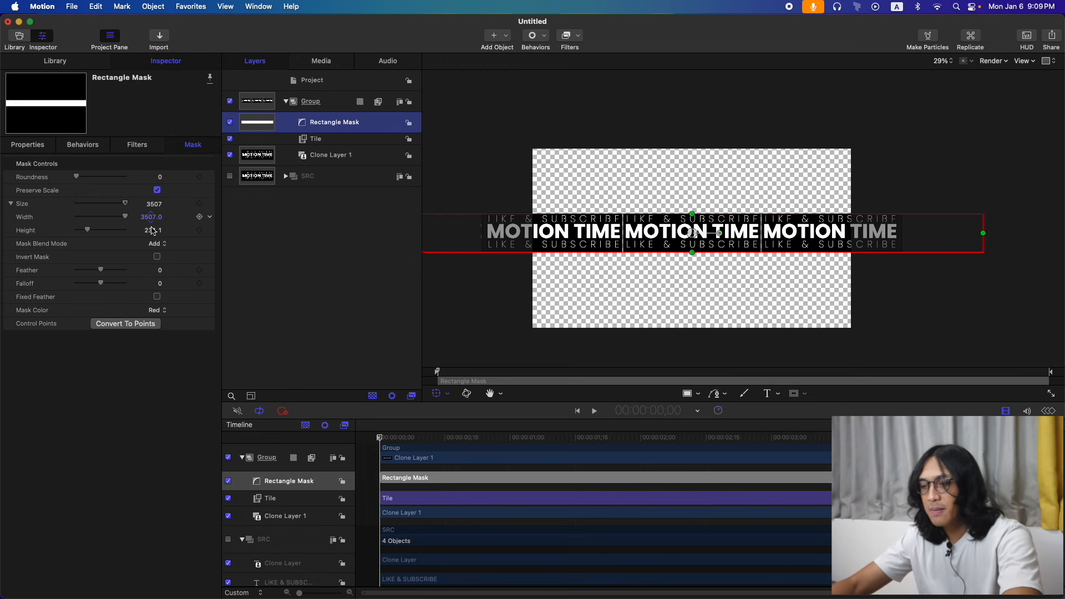
{"action": "left_click", "coordinate": [151, 218]}
{"action": "type", "text": "40"}
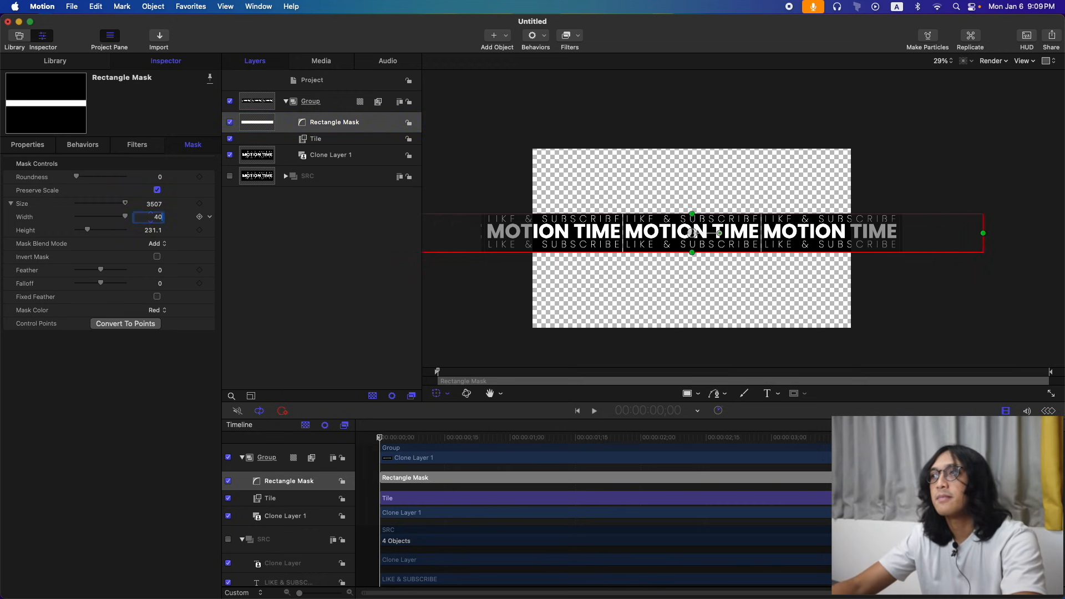
{"action": "key", "text": "Return"}
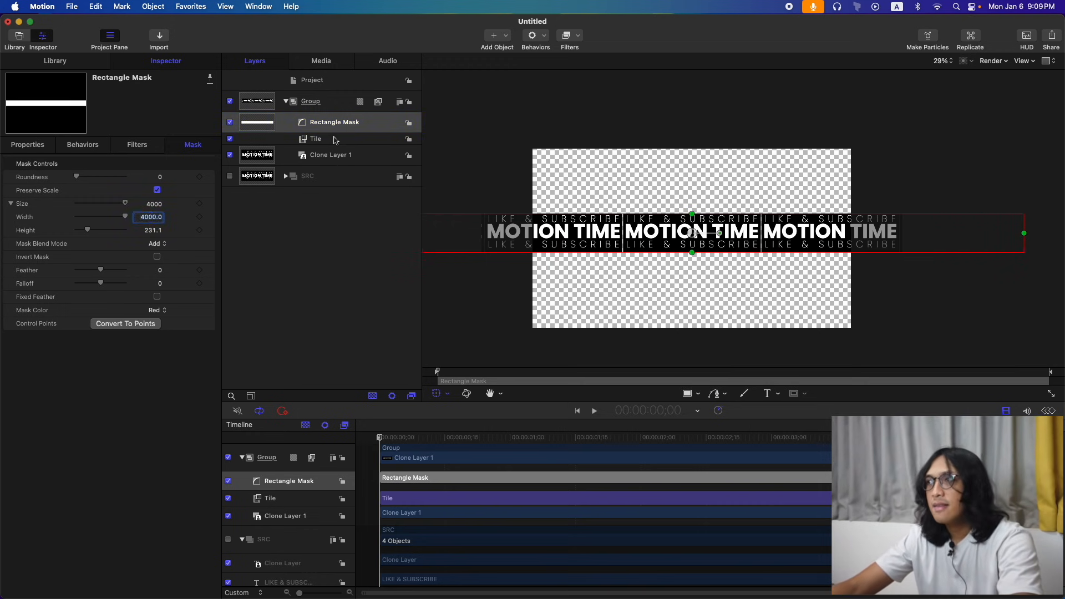
- Increase the tiled group's fixed width to 4000 so the text row extends well beyond the canvas
{"action": "left_click", "coordinate": [335, 138]}
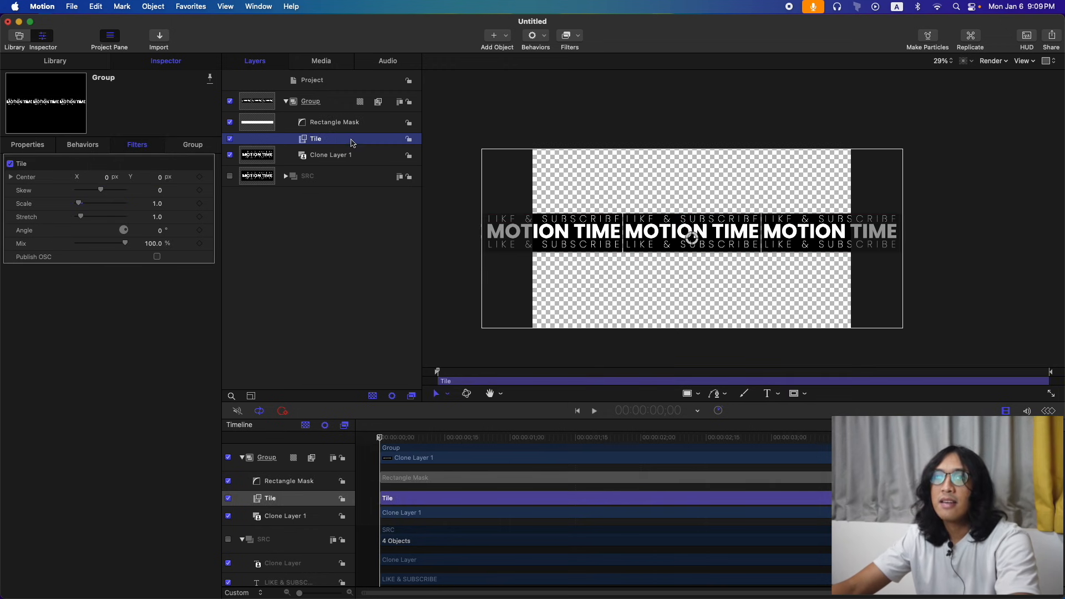
{"action": "left_click", "coordinate": [335, 106]}
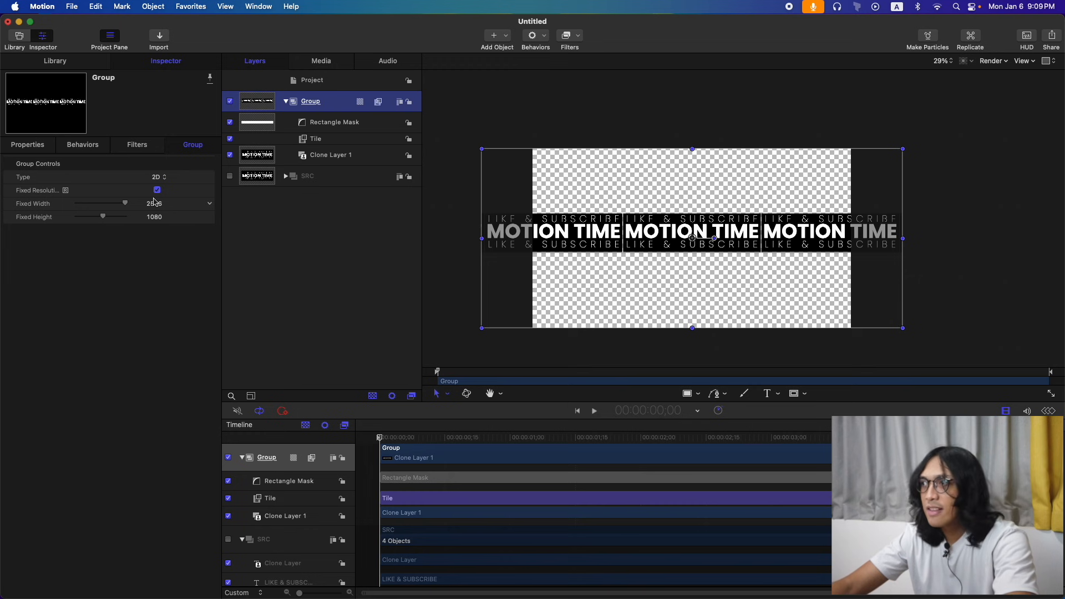
{"action": "mouse_move", "coordinate": [154, 203]}
{"action": "left_mouse_down"}
{"action": "mouse_move", "coordinate": [197, 203]}
{"action": "mouse_move", "coordinate": [155, 223]}
{"action": "left_mouse_up"}
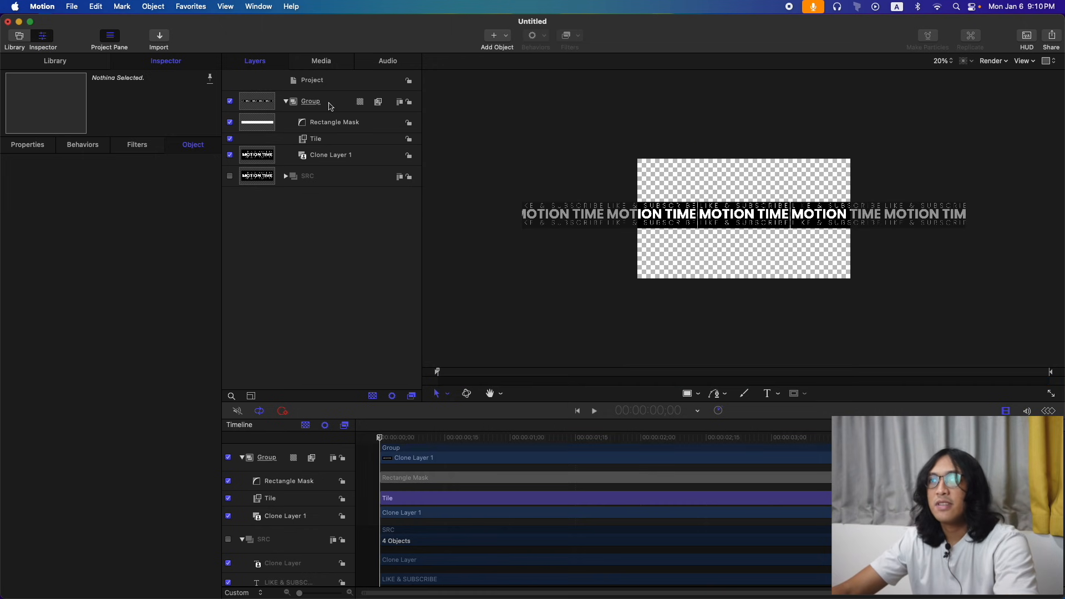
- Collapse the masked, tiled group and duplicate it
{"action": "left_click", "coordinate": [285, 102]}
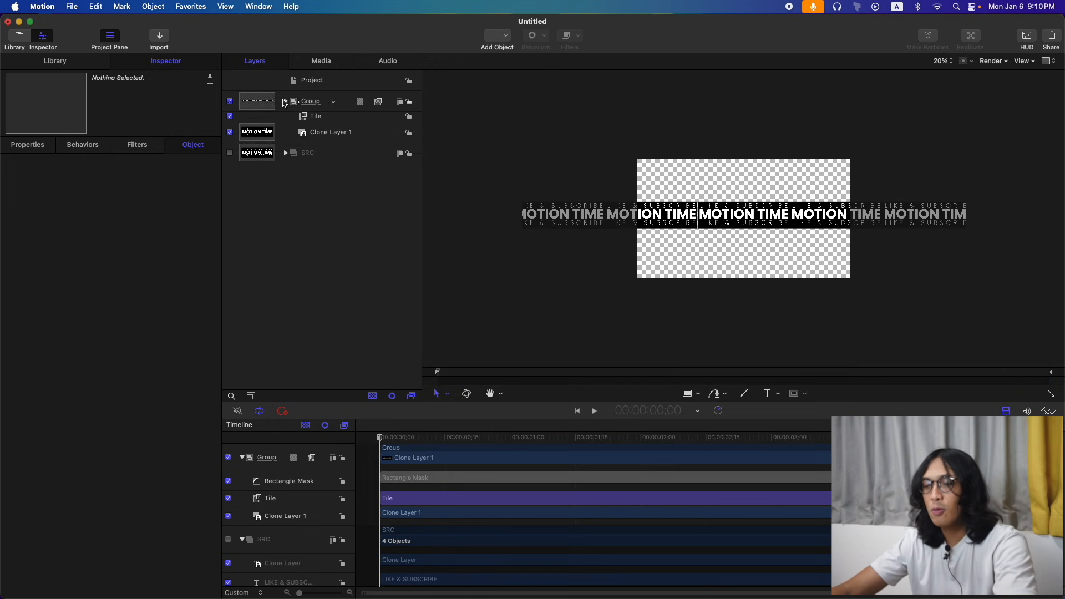
{"action": "left_click", "coordinate": [336, 103]}
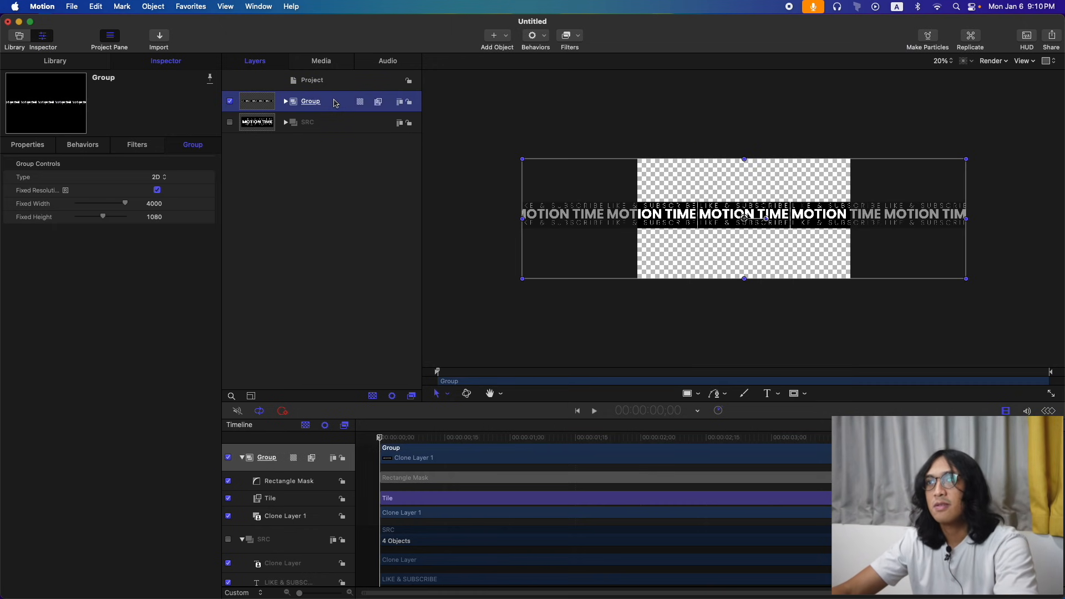
{"action": "key", "text": "super+d"}
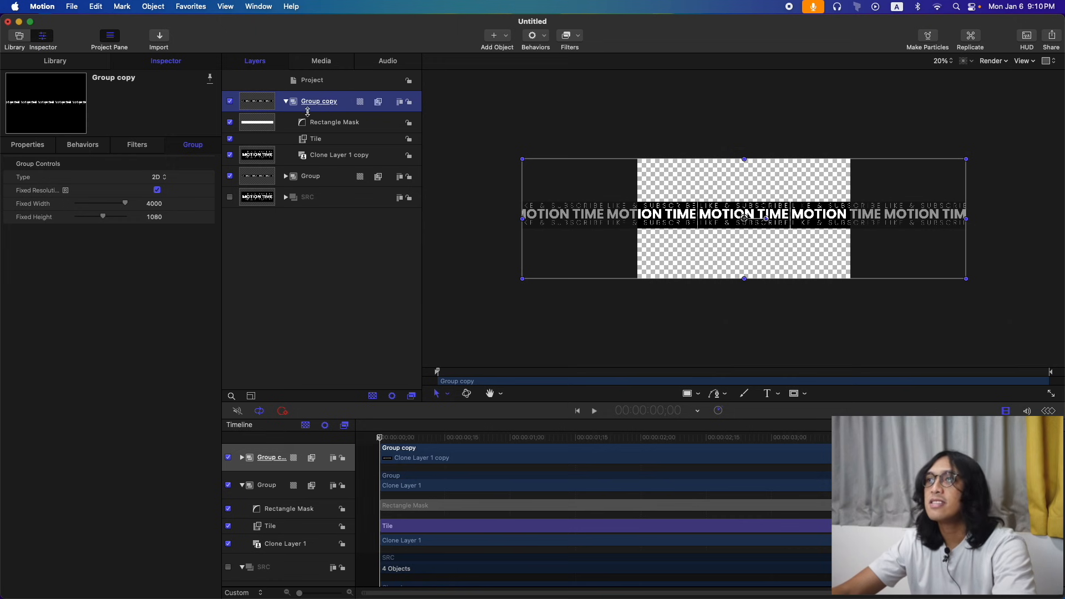
- Apply the Sphere distortion filter to the duplicated group and hide the original group
{"action": "left_click", "coordinate": [570, 35]}
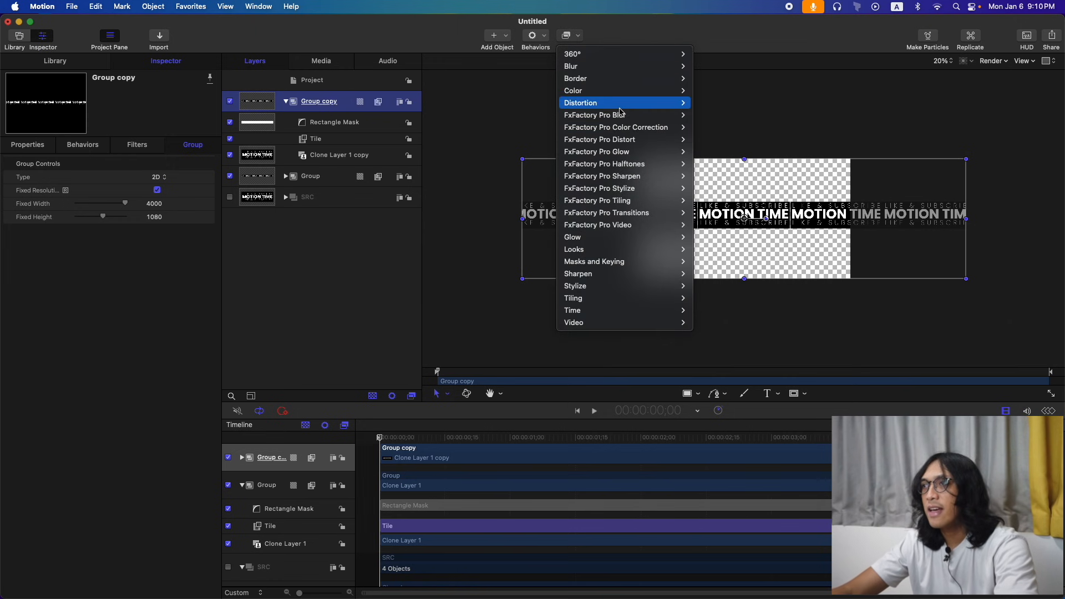
{"action": "mouse_move", "coordinate": [619, 106]}
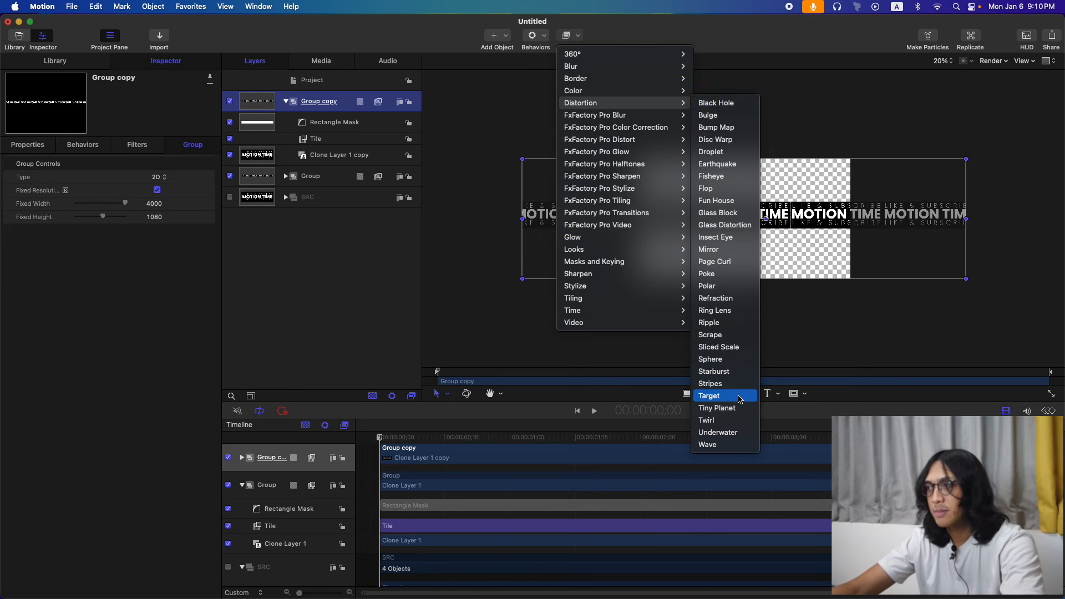
{"action": "left_click", "coordinate": [736, 359]}
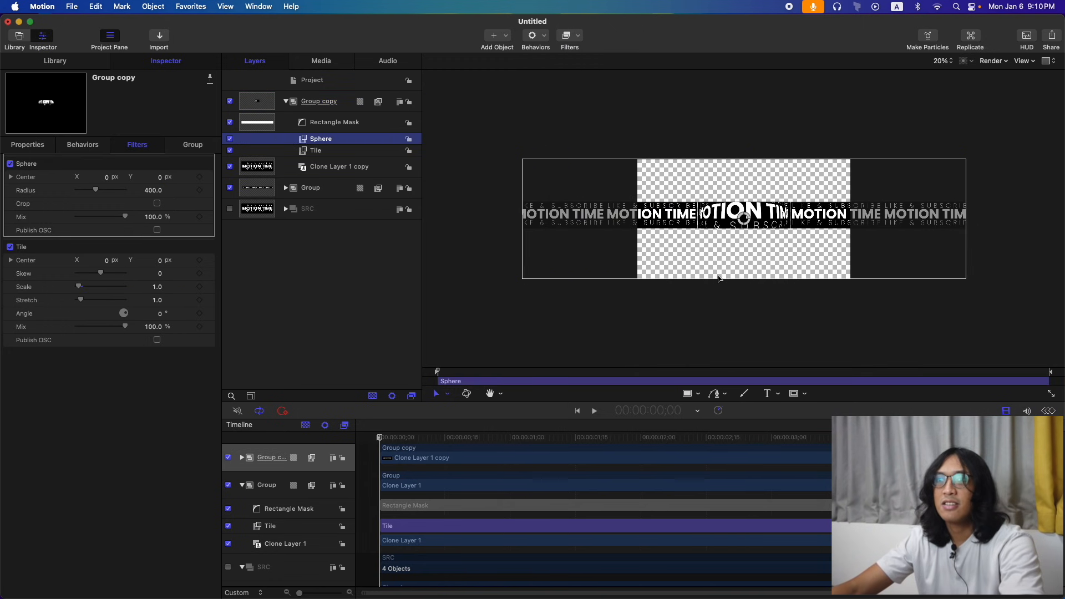
{"action": "left_click", "coordinate": [230, 188]}
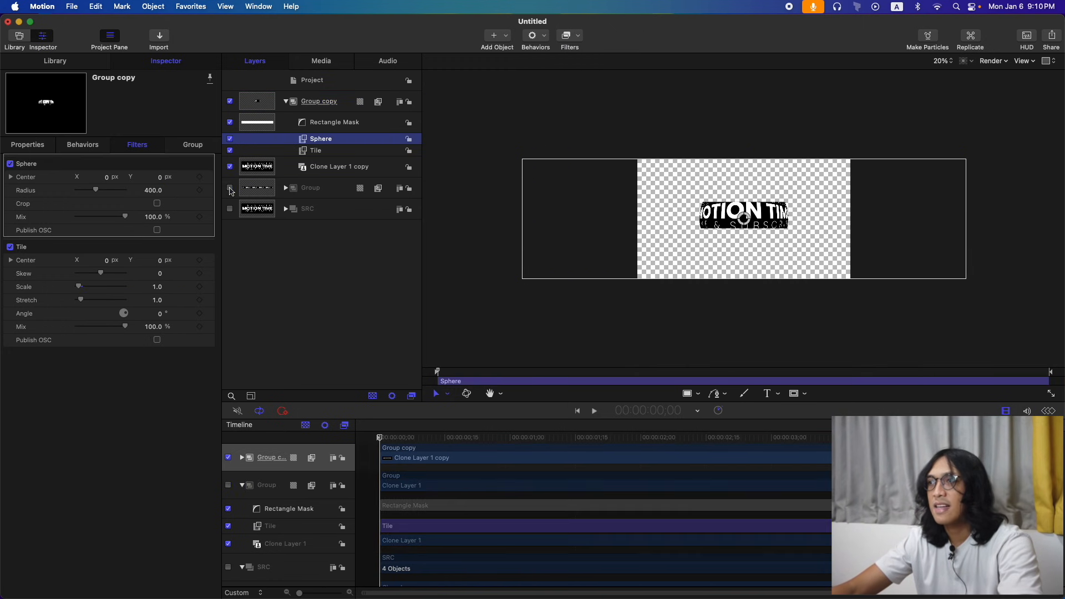
{"action": "key", "text": "shift+z"}
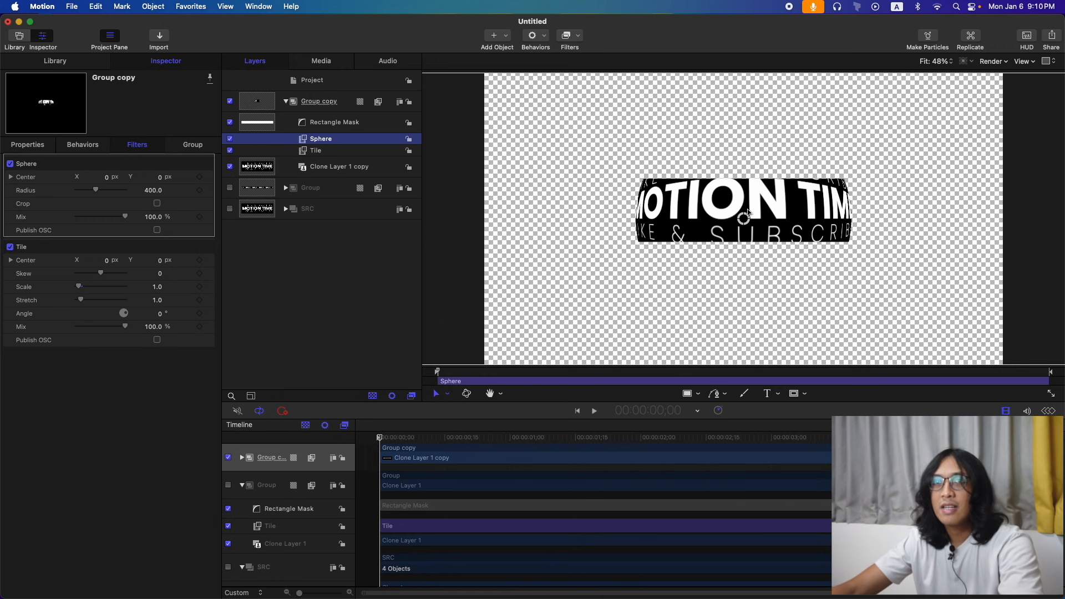
- Reduce the Sphere filter's radius to 230 and delete the rectangle mask from the duplicated group
{"action": "left_click_drag", "start_coordinate": [96, 193], "coordinate": [87, 192]}
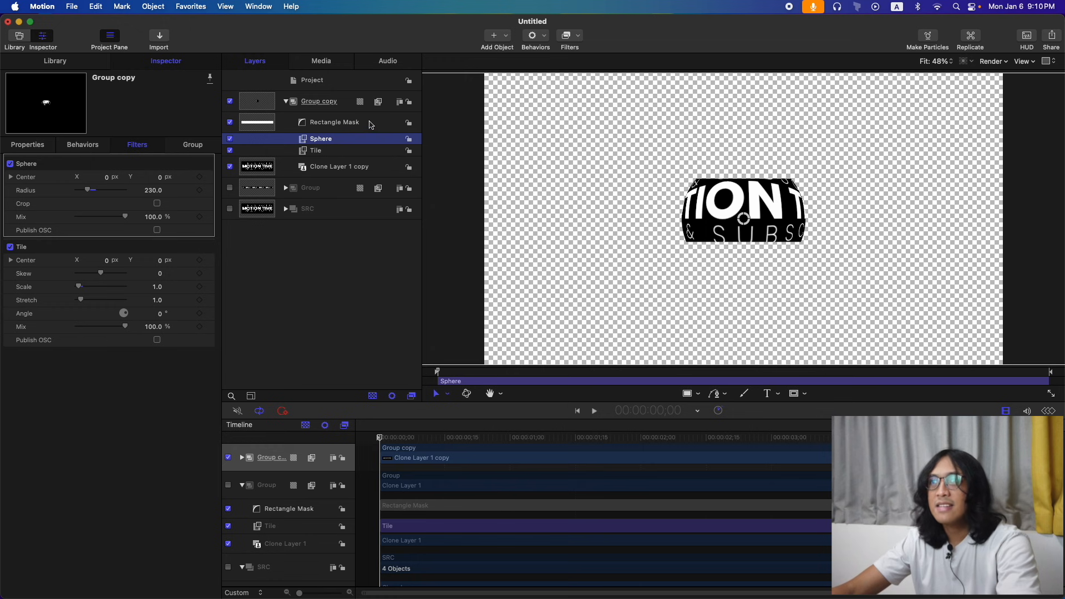
{"action": "left_click", "coordinate": [351, 127]}
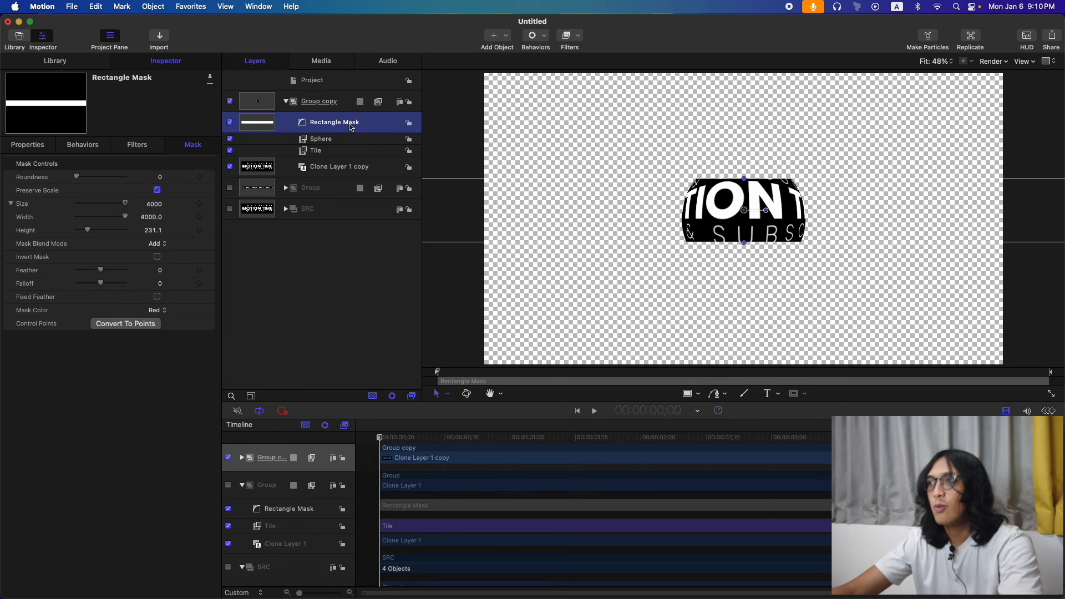
{"action": "key", "text": "Delete"}
{"action": "left_click", "coordinate": [352, 127]}
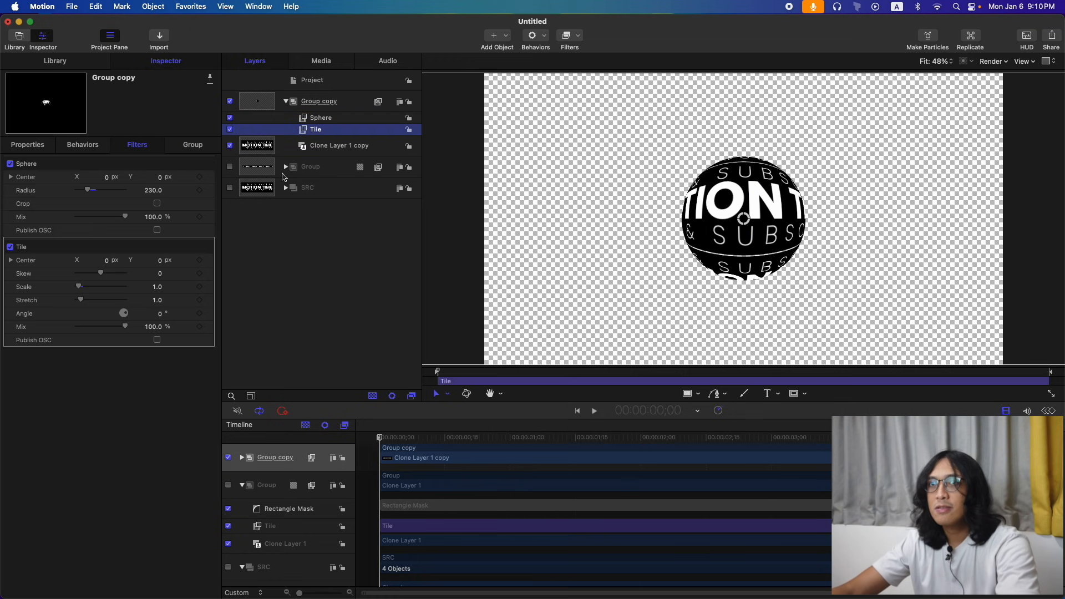
- Set the Sphere filter's radius to 300
{"action": "left_click_drag", "start_coordinate": [87, 191], "coordinate": [97, 193]}
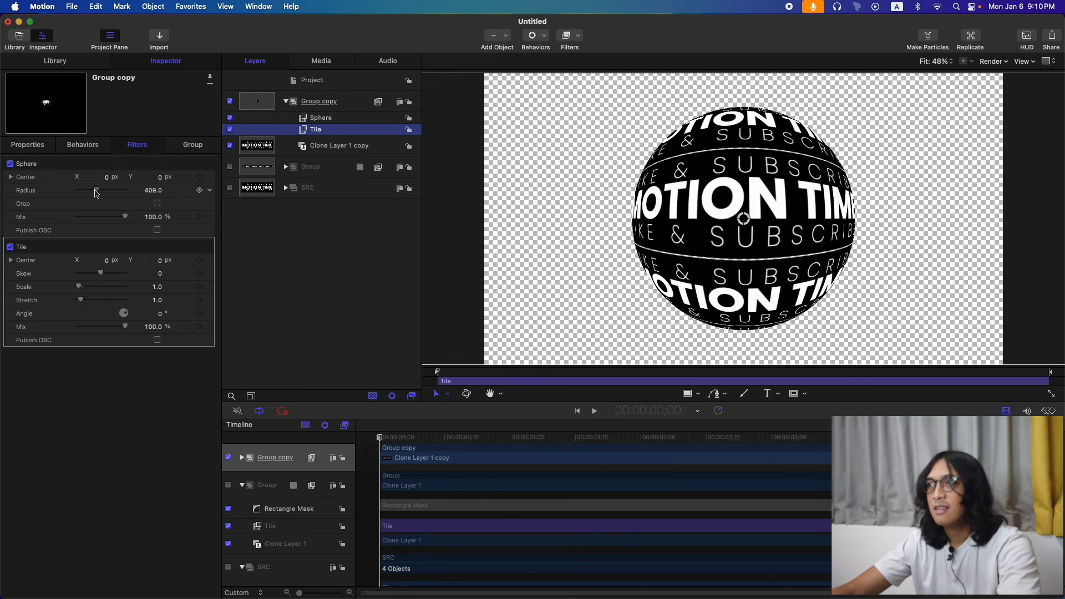
{"action": "double_click", "coordinate": [153, 191]}
{"action": "type", "text": "300"}
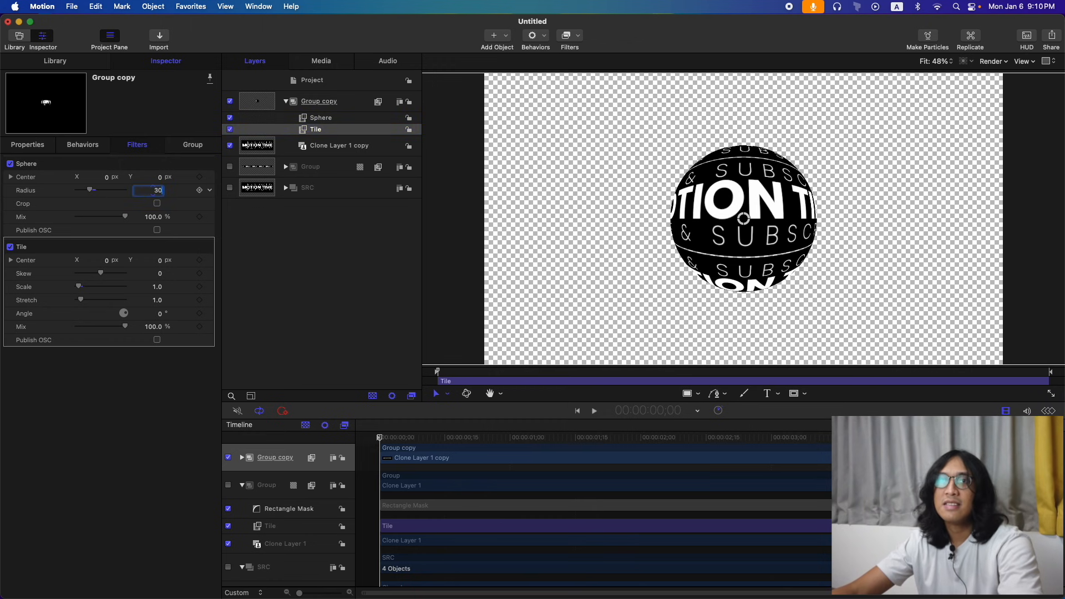
{"action": "key", "text": "Return"}
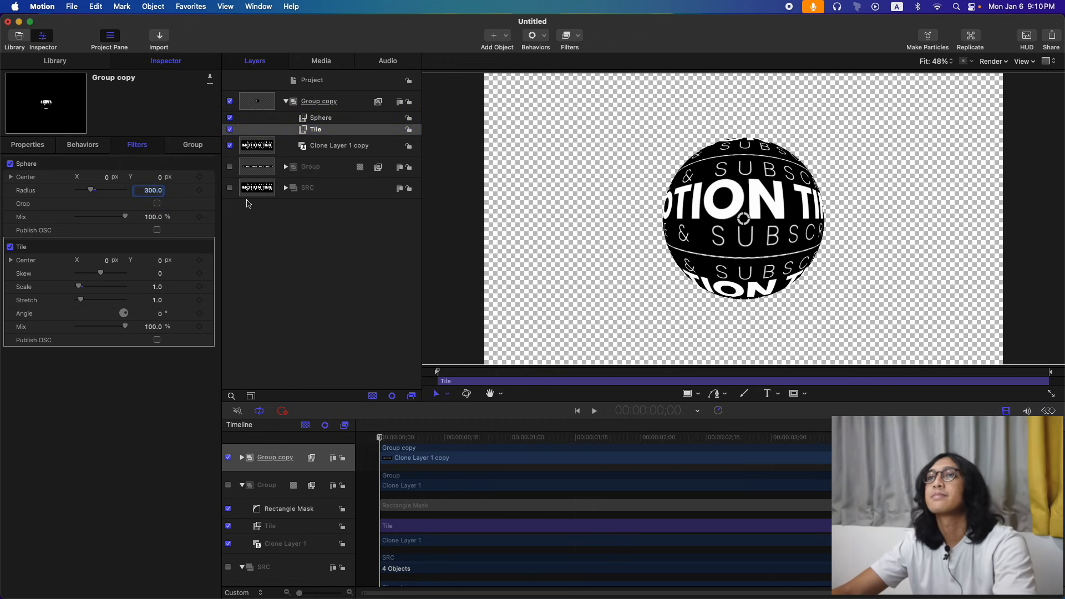
- Rename the duplicated group SPHERE and collapse it
{"action": "double_click", "coordinate": [351, 102]}
{"action": "key", "text": "super+a"}
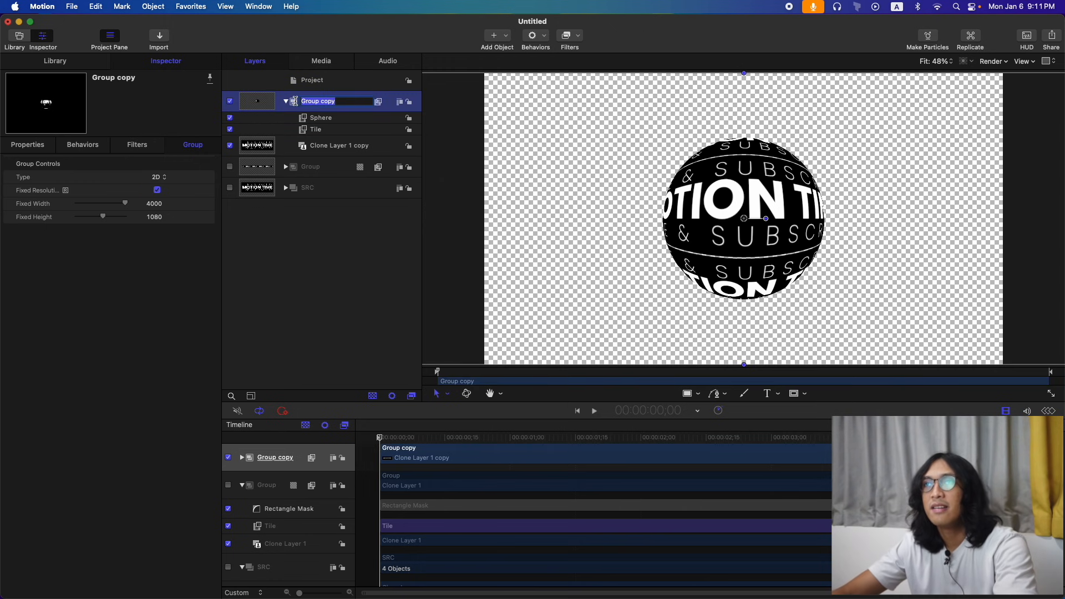
{"action": "type", "text": "SPHERE"}
{"action": "key", "text": "Return"}
{"action": "left_click", "coordinate": [287, 102]}
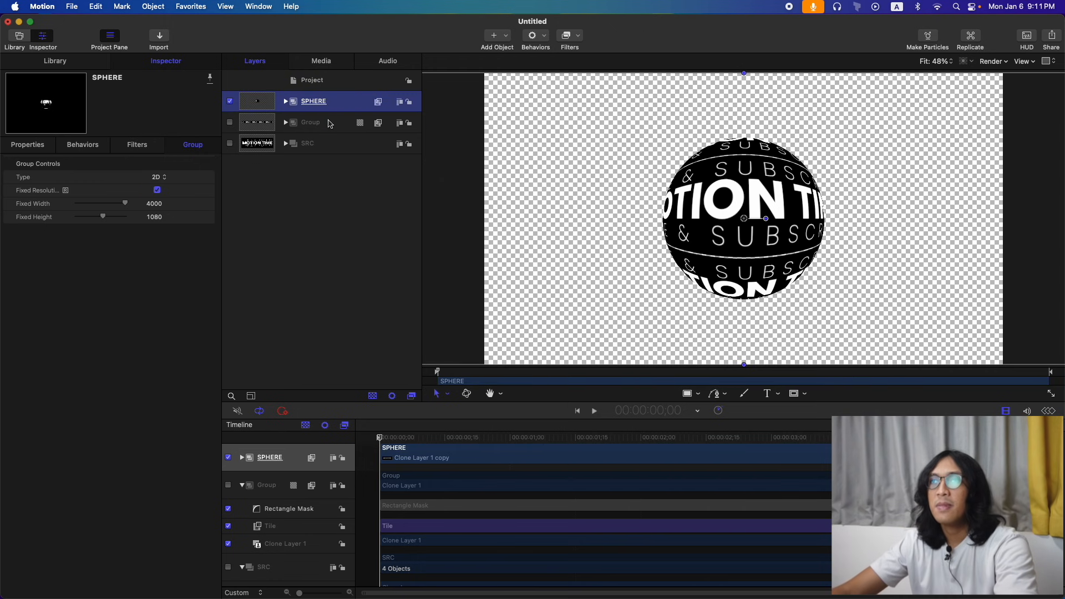
- Show the original tiled group again and rename it LINE
{"action": "left_click", "coordinate": [230, 122]}
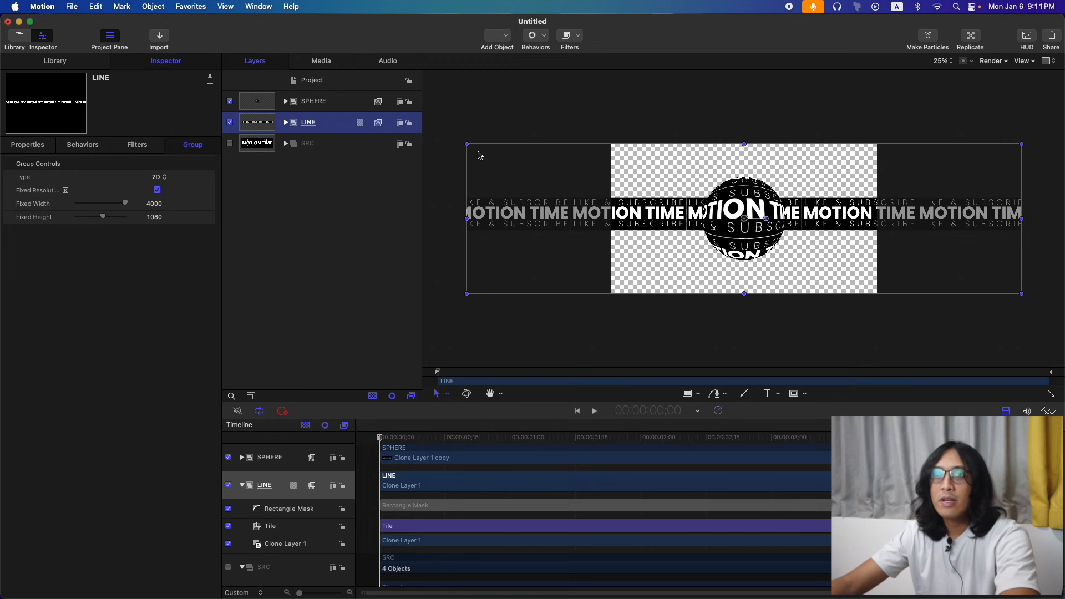
{"action": "left_click", "coordinate": [28, 145]}
{"action": "left_click_drag", "start_coordinate": [110, 179], "coordinate": [101, 178]}
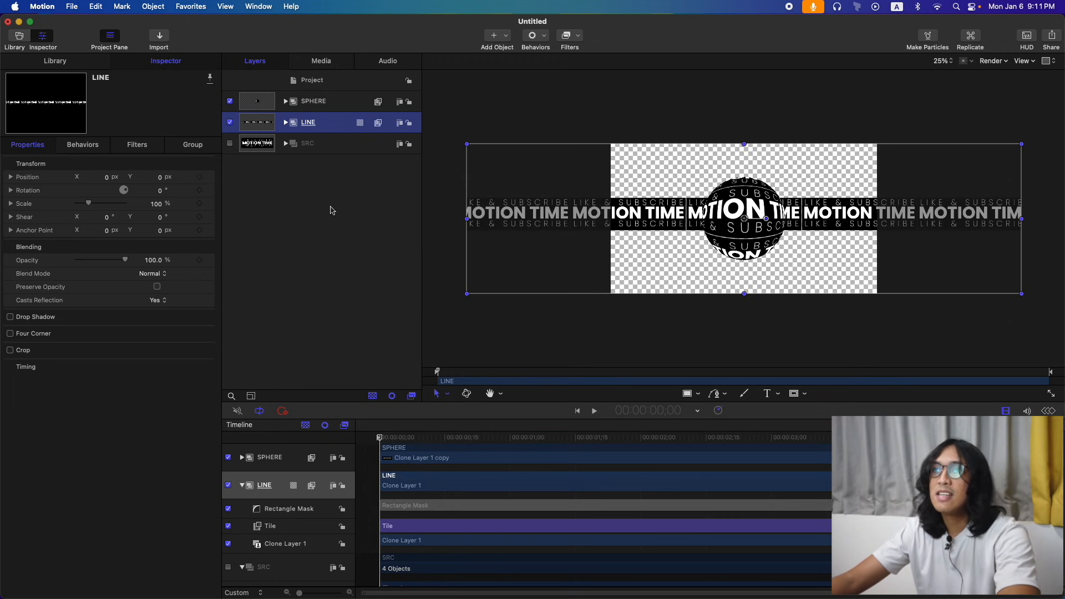
- Move the anchor point of LINE's rectangle mask to about -967.3 px in X, near the canvas's left edge
{"action": "left_click", "coordinate": [286, 123]}
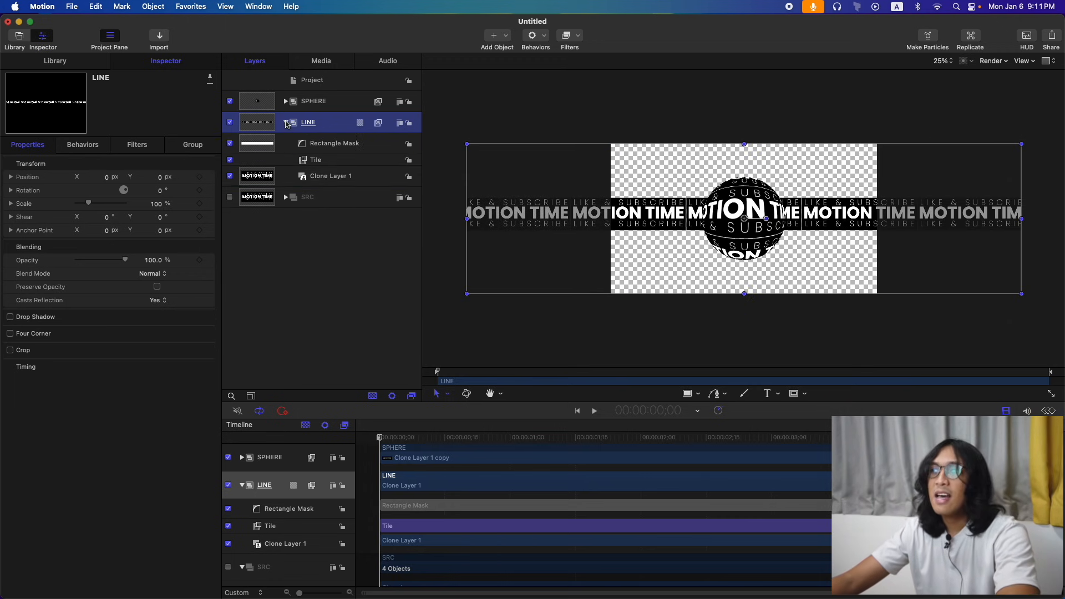
{"action": "left_click", "coordinate": [347, 145]}
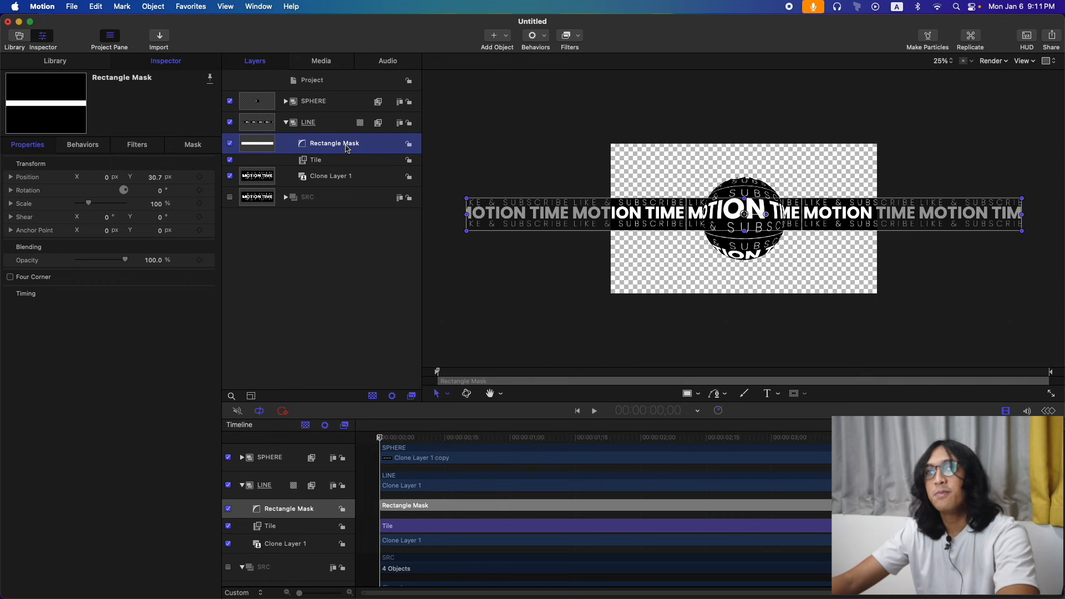
{"action": "left_click", "coordinate": [448, 395]}
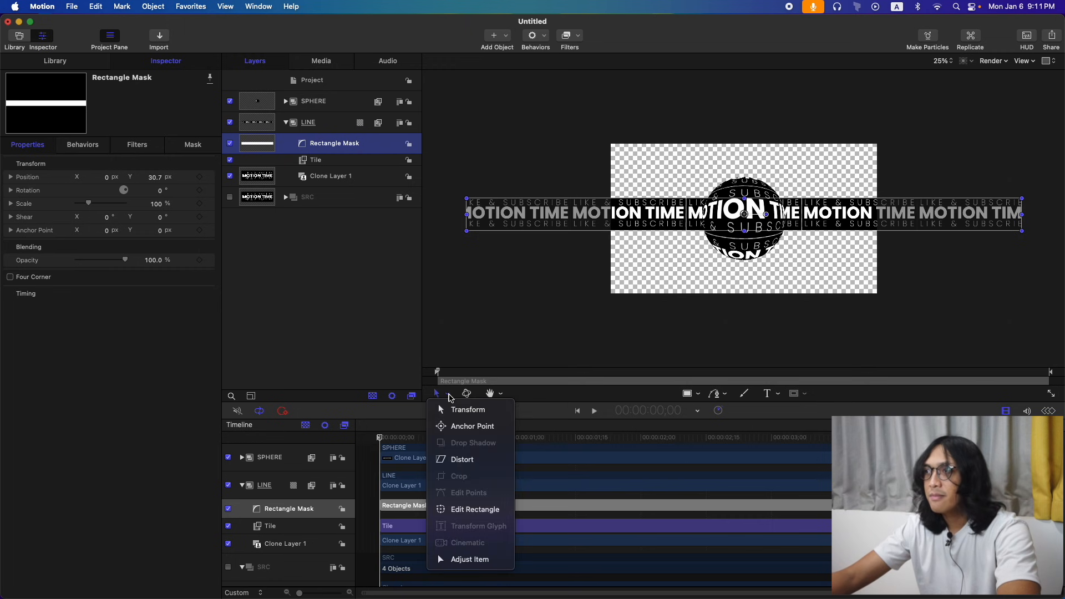
{"action": "left_click", "coordinate": [469, 426]}
{"action": "left_click_drag", "start_coordinate": [758, 217], "coordinate": [629, 224]}
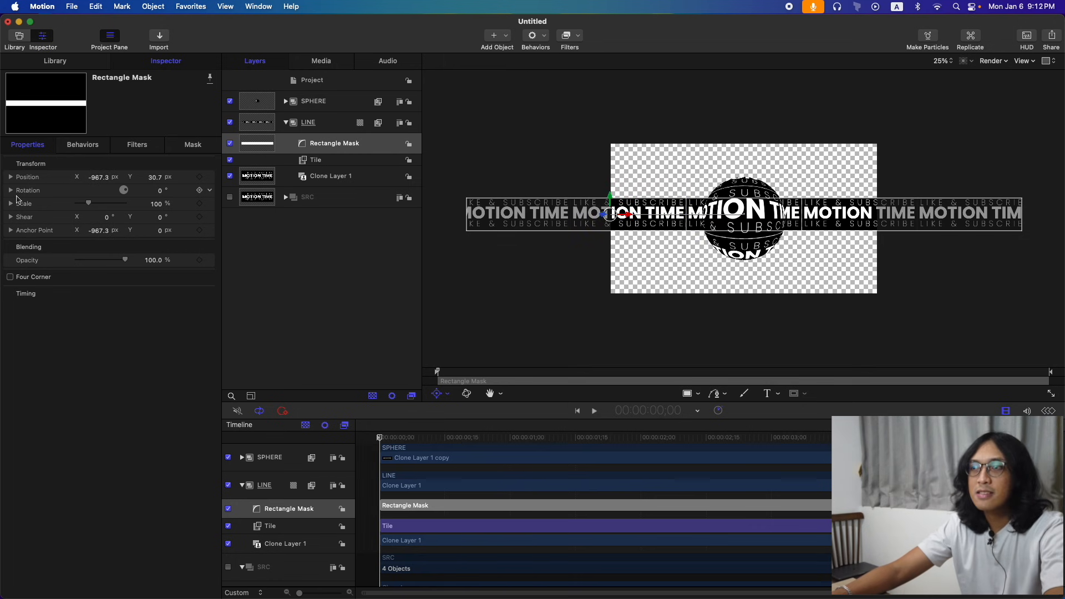
- Animate the rectangle mask's X scale with keyframes from 0% at the first frame to 100% at 2;00
{"action": "left_click", "coordinate": [11, 205]}
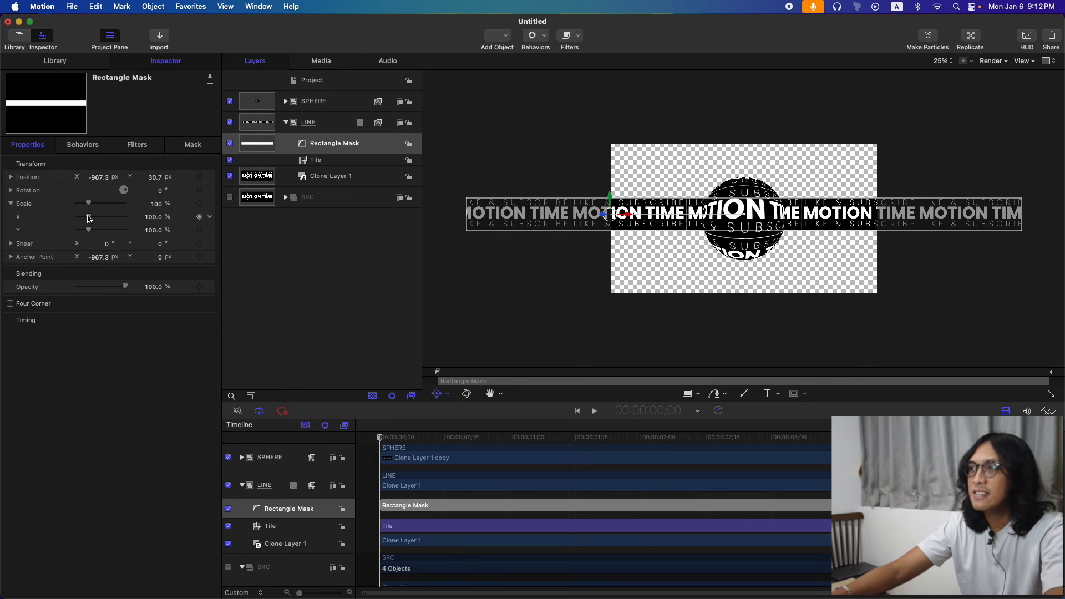
{"action": "left_click_drag", "start_coordinate": [89, 219], "coordinate": [76, 217]}
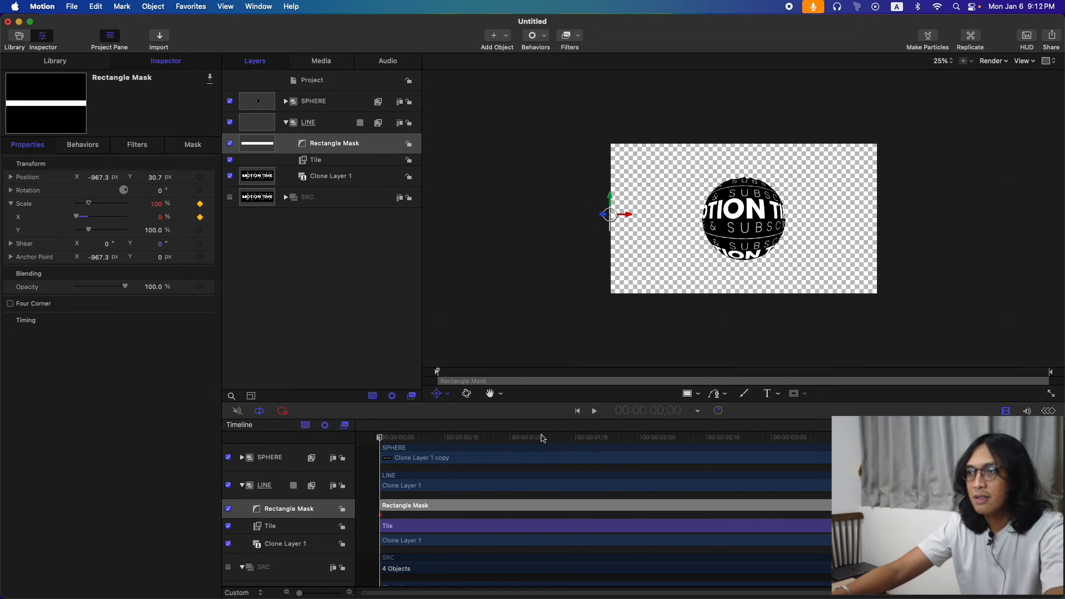
{"action": "left_click_drag", "start_coordinate": [635, 439], "coordinate": [641, 440]}
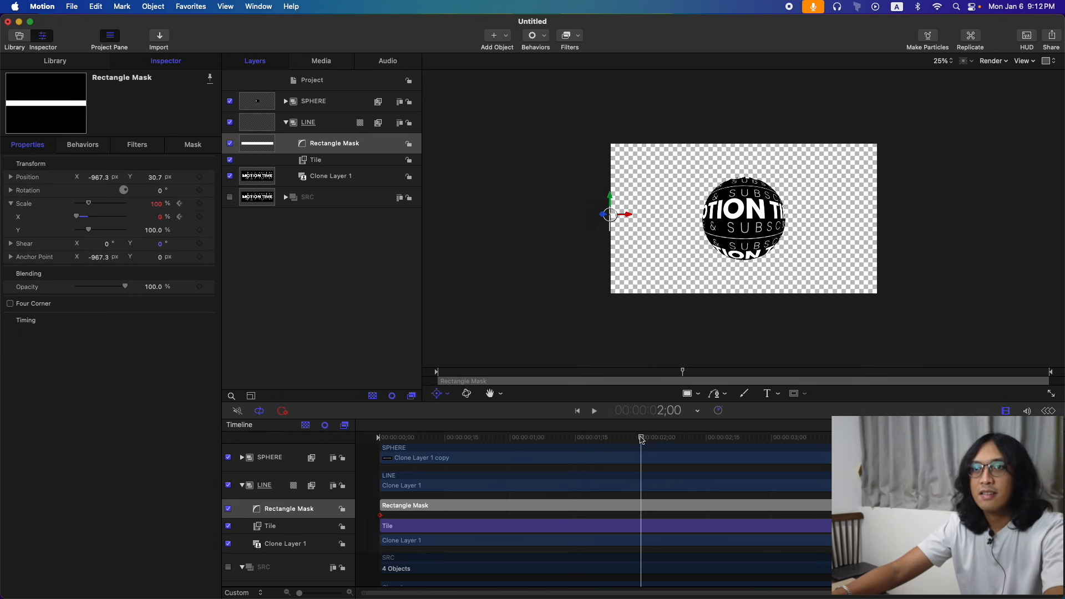
{"action": "left_click", "coordinate": [161, 217]}
{"action": "type", "text": "100"}
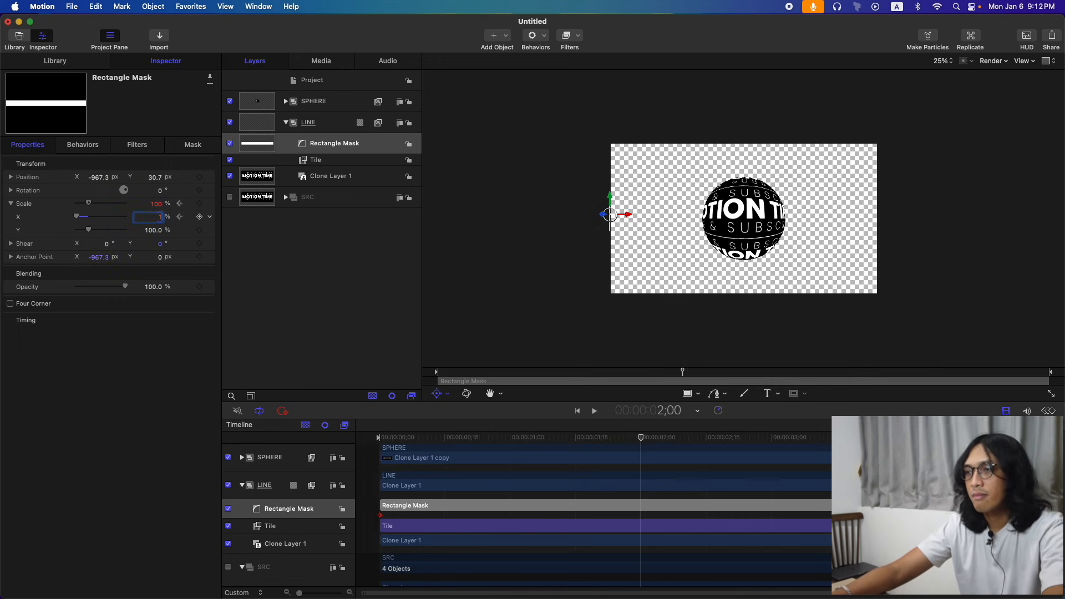
{"action": "key", "text": "Return"}
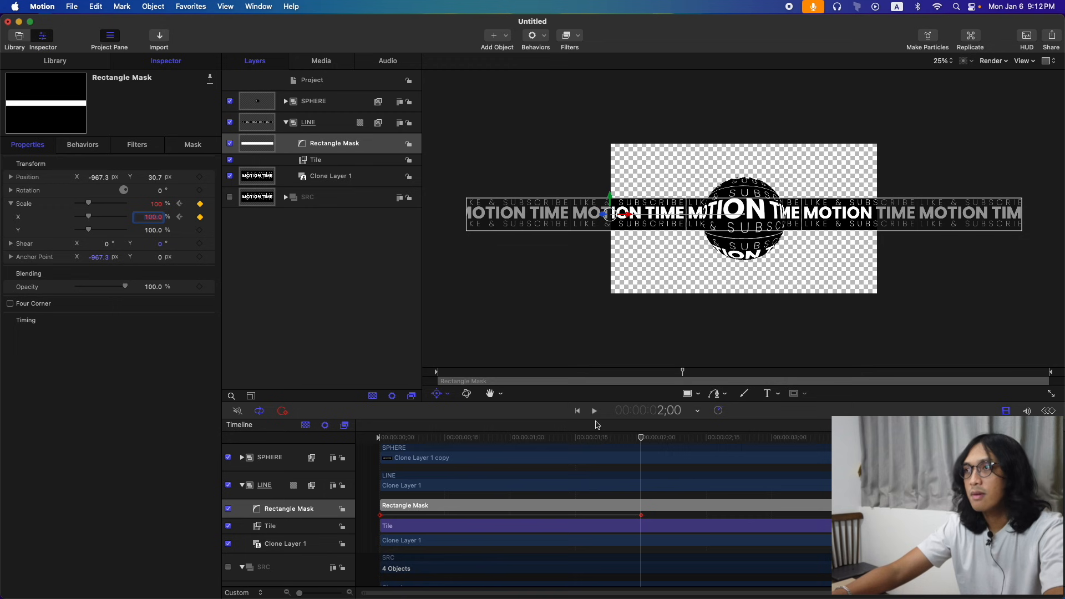
- Display the canvas background as solid black and preview the line's reveal animation from the start
{"action": "key", "text": "shift+t"}
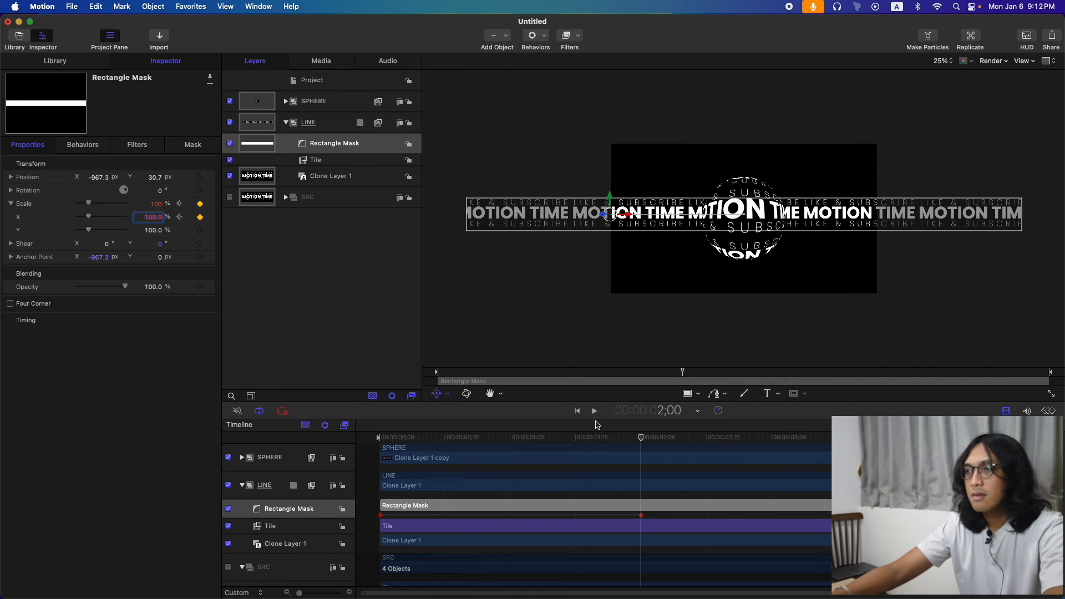
{"action": "key", "text": "shift+v"}
{"action": "left_click_drag", "start_coordinate": [614, 438], "coordinate": [363, 442]}
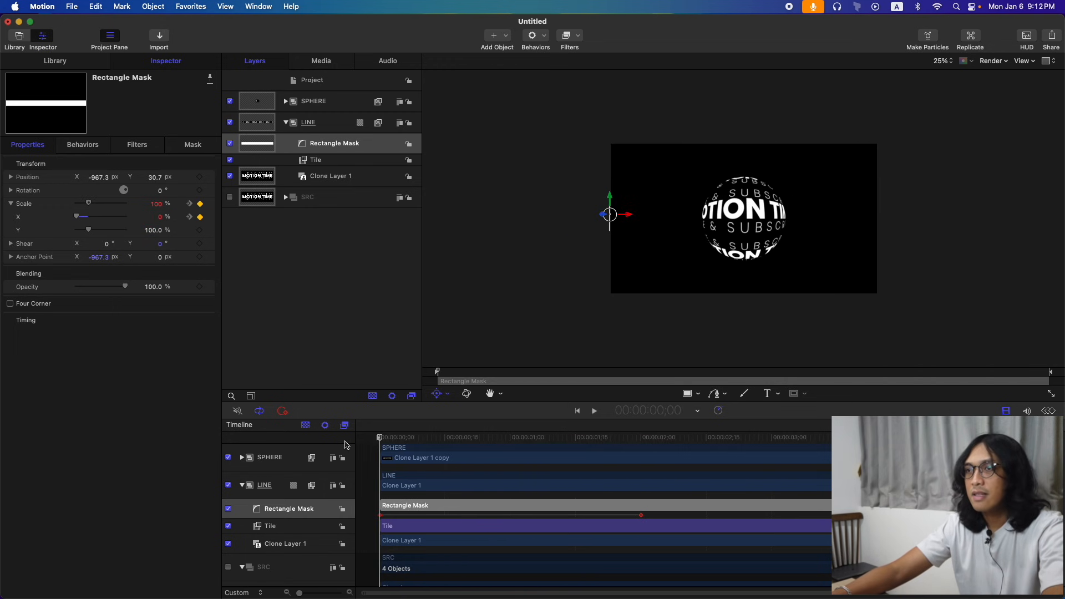
{"action": "left_click", "coordinate": [373, 282]}
{"action": "key", "text": "space"}
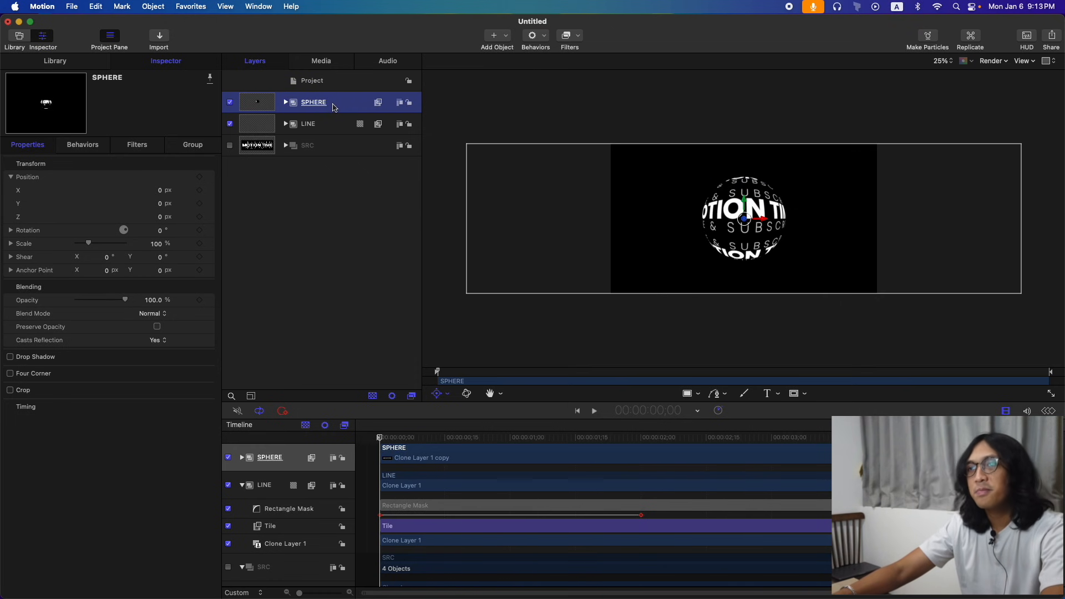
- Add keyframes for the Sphere filter's Center at the first frame and at 2;00
{"action": "left_click", "coordinate": [285, 103]}
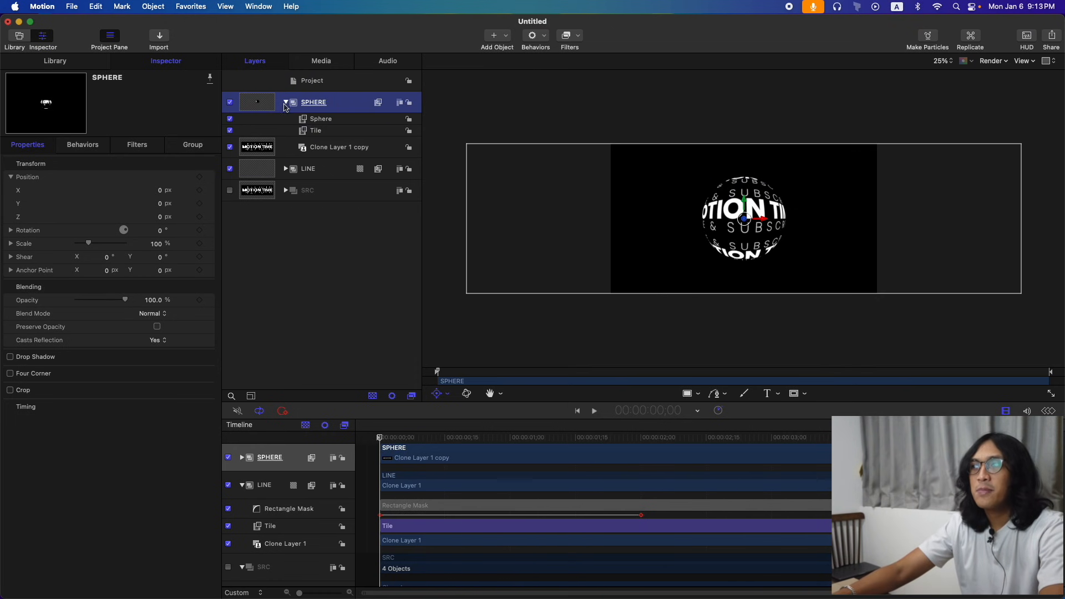
{"action": "left_click", "coordinate": [322, 119]}
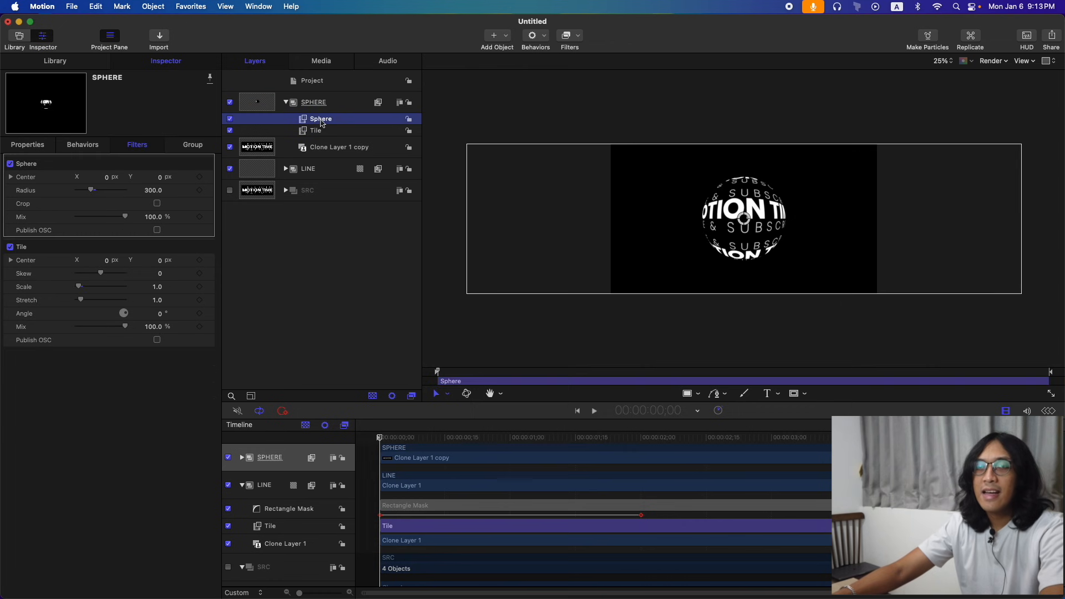
{"action": "left_click", "coordinate": [11, 178]}
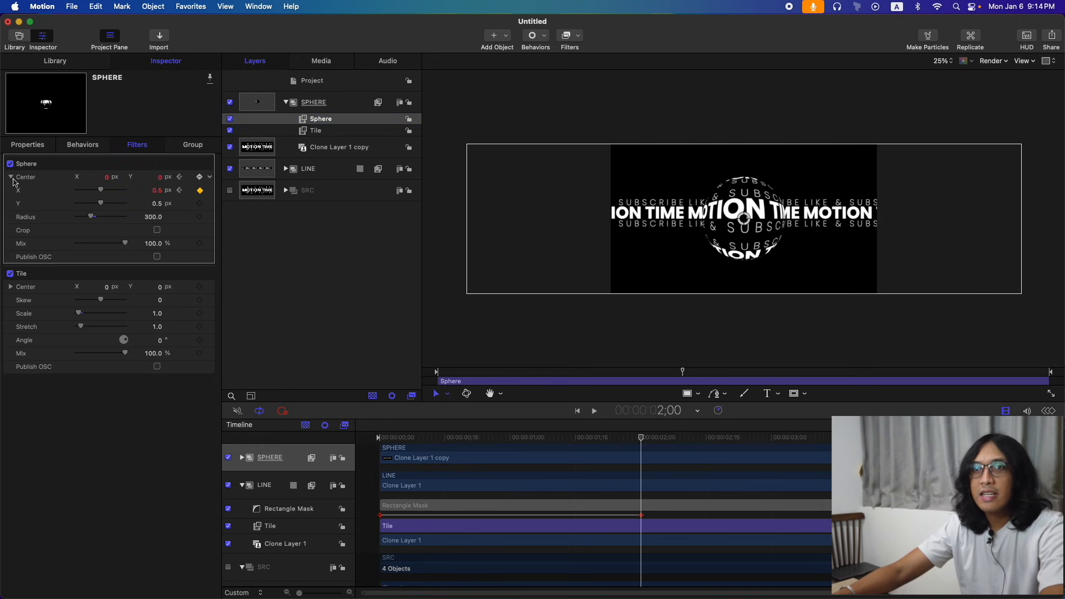
{"action": "left_click", "coordinate": [11, 177]}
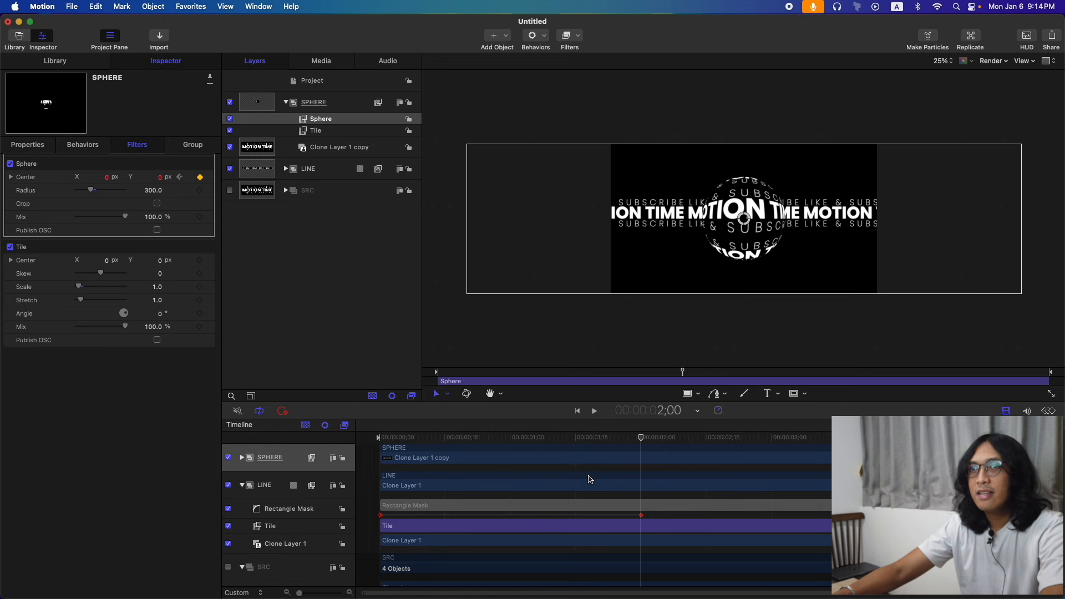
- Set the Sphere filter's Center X keyframes to about -1311 px at the first frame and 1291 px at 2;00
{"action": "left_click", "coordinate": [180, 177]}
{"action": "left_click_drag", "start_coordinate": [107, 177], "coordinate": [55, 177]}
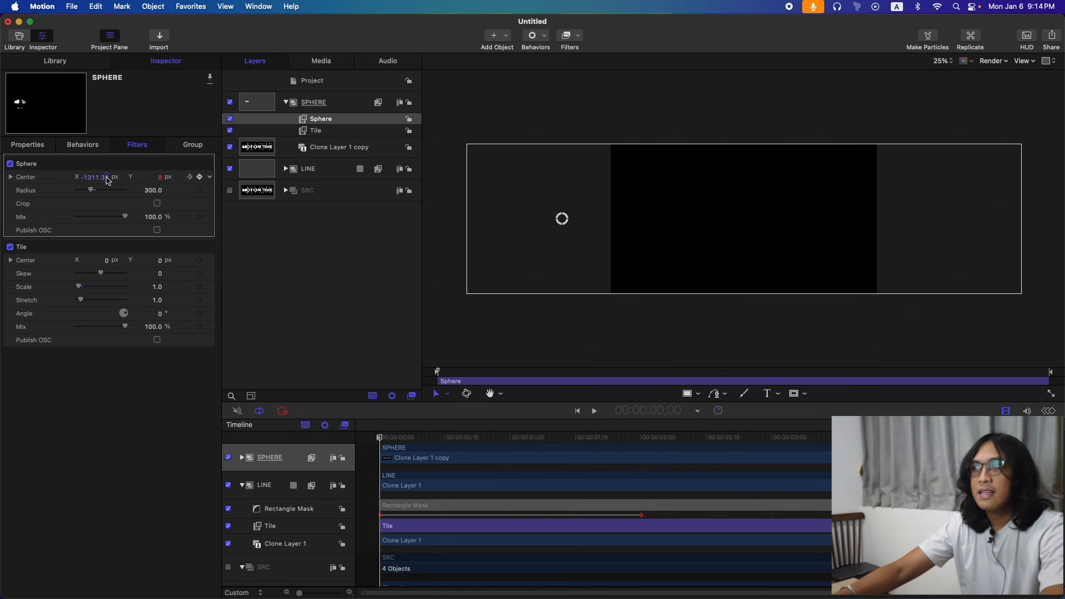
{"action": "left_click", "coordinate": [191, 177]}
{"action": "left_click_drag", "start_coordinate": [107, 180], "coordinate": [249, 463]}
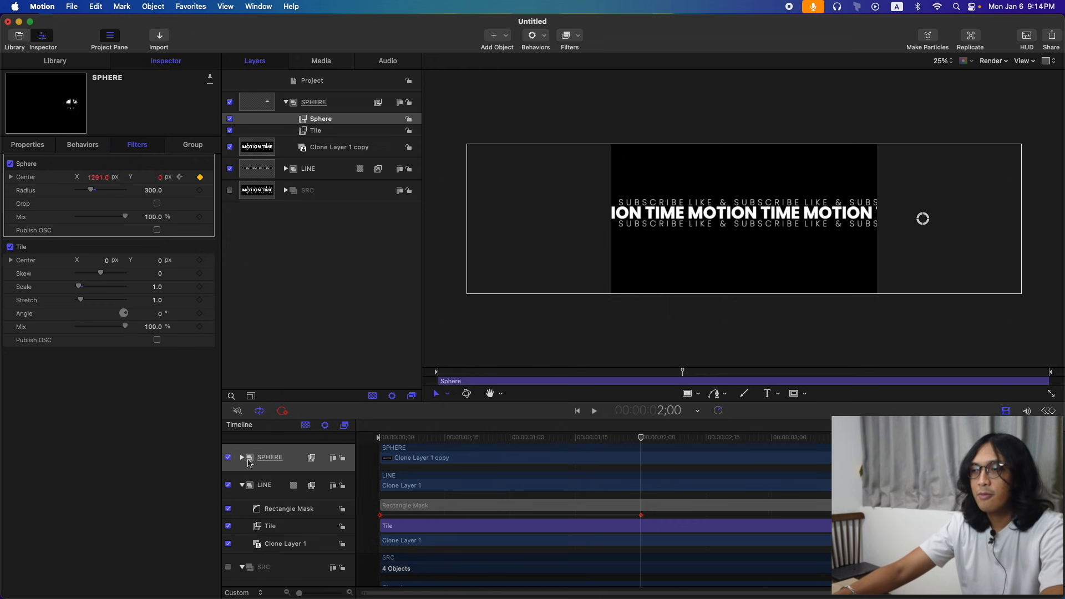
- Select the Sphere filter and LINE's rectangle mask together and show their animation curves in the Keyframe Editor
{"action": "left_click", "coordinate": [242, 458]}
{"action": "mouse_move", "coordinate": [642, 439]}
{"action": "left_mouse_down"}
{"action": "mouse_move", "coordinate": [379, 440]}
{"action": "mouse_move", "coordinate": [646, 425]}
{"action": "mouse_move", "coordinate": [385, 438]}
{"action": "mouse_move", "coordinate": [635, 437]}
{"action": "mouse_move", "coordinate": [382, 439]}
{"action": "mouse_move", "coordinate": [650, 444]}
{"action": "left_mouse_up"}
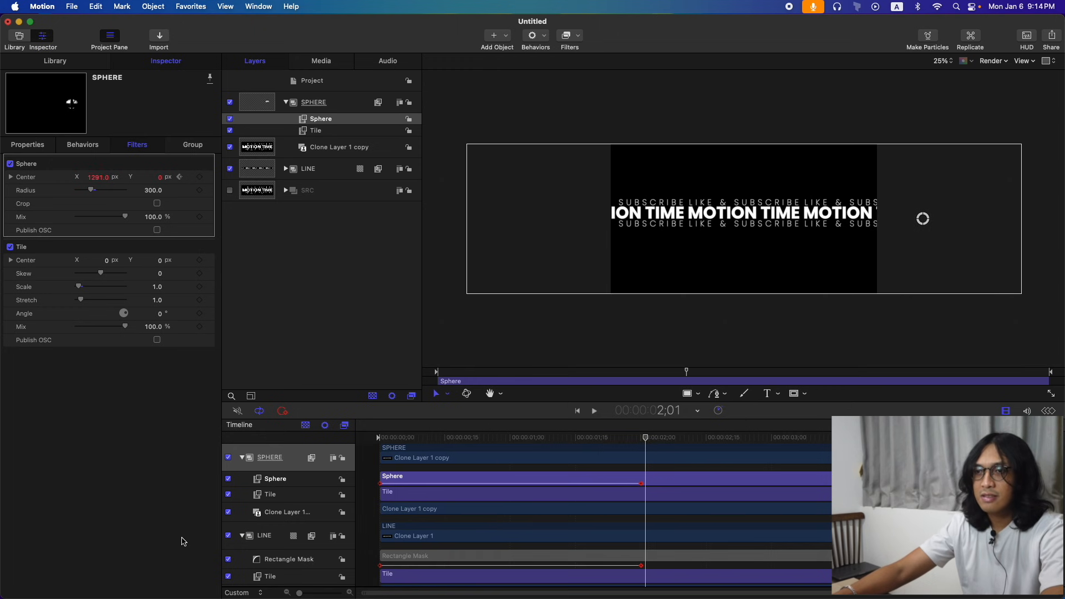
{"action": "left_click", "coordinate": [301, 484]}
{"action": "left_click", "coordinate": [289, 563], "text": "super"}
{"action": "key", "text": "super+8"}
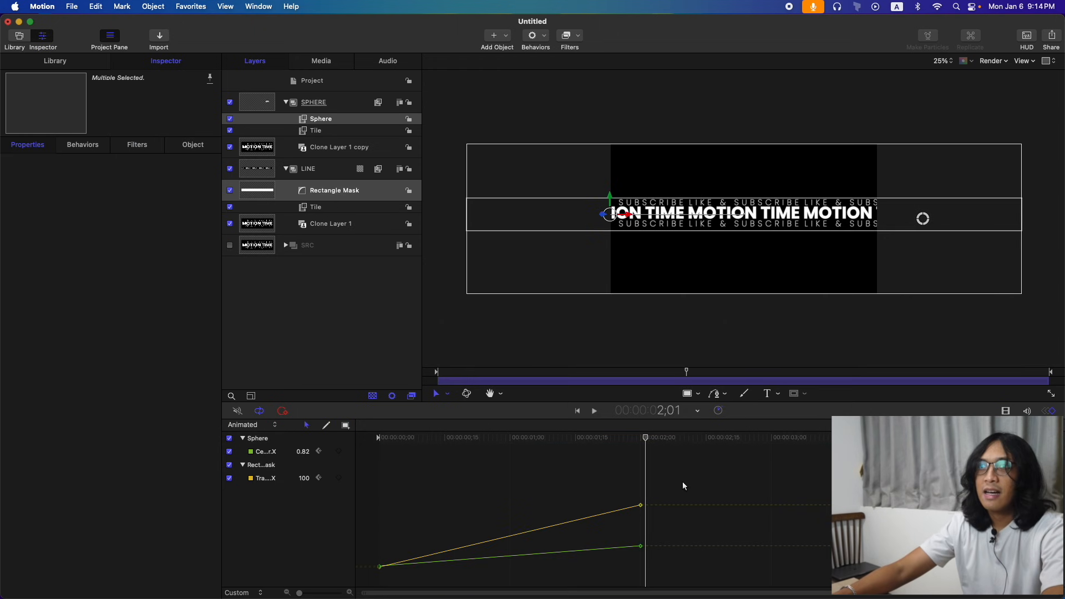
- Select all keyframes on the Sphere Center X and Rectangle Mask curves and change their interpolation to a smooth curve
{"action": "left_click_drag", "start_coordinate": [730, 471], "coordinate": [361, 586]}
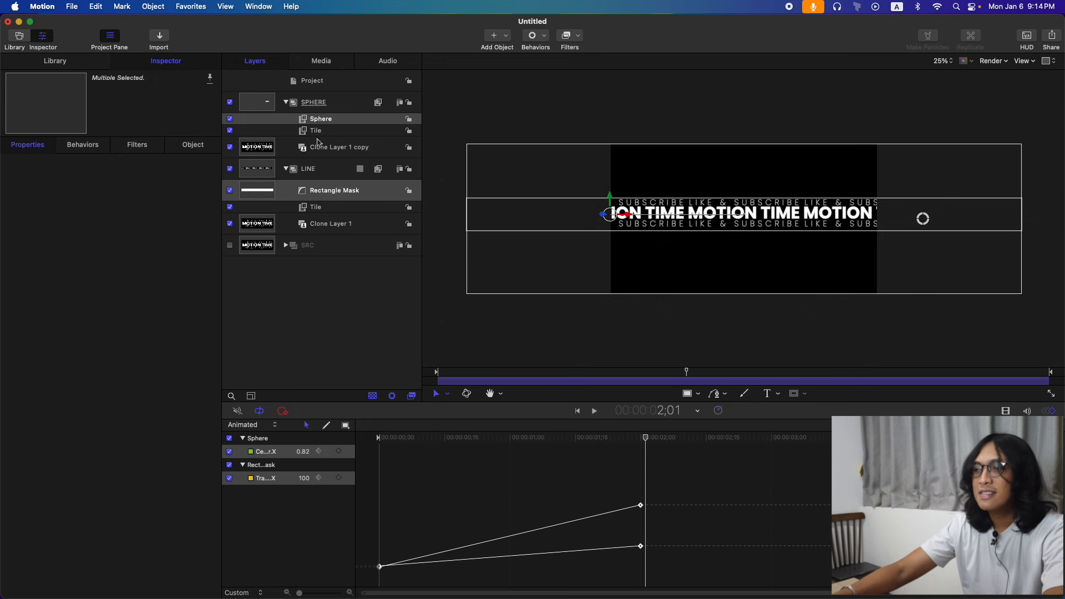
{"action": "right_click", "coordinate": [641, 506]}
{"action": "mouse_move", "coordinate": [715, 554]}
{"action": "left_click", "coordinate": [761, 552]}
- Stretch the keyframe handles of both curves together into a strong ease-in and ease-out, and preview the motion
{"action": "left_click_drag", "start_coordinate": [702, 482], "coordinate": [364, 580]}
{"action": "left_click_drag", "start_coordinate": [466, 559], "coordinate": [605, 568]}
{"action": "key", "text": "space"}
{"action": "left_click_drag", "start_coordinate": [464, 438], "coordinate": [490, 435]}
{"action": "key", "text": "space"}
{"action": "left_click", "coordinate": [333, 530]}
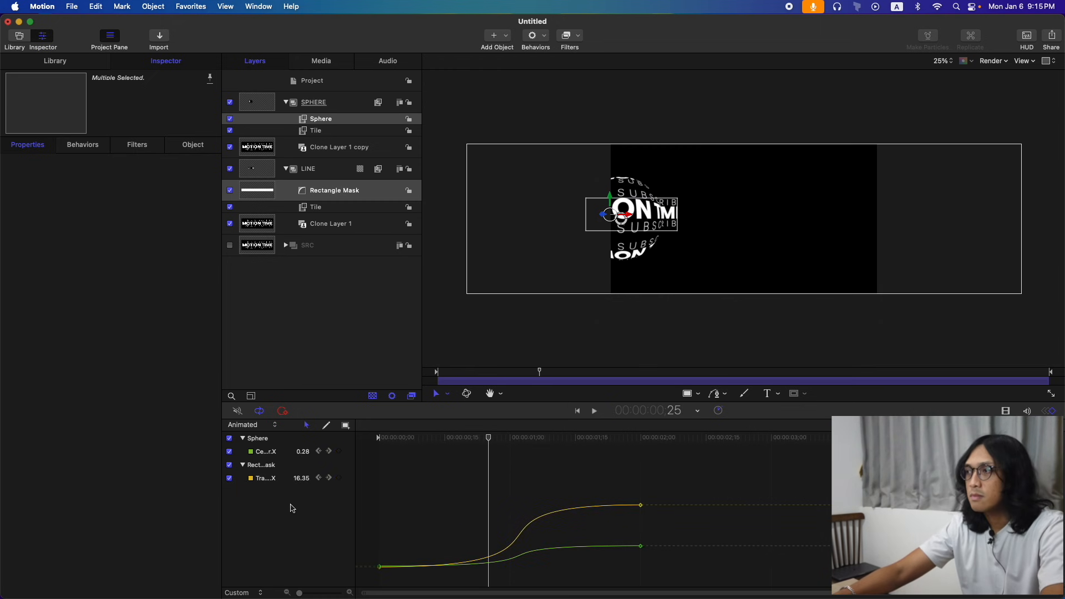
- Shift both Rectangle Mask keyframes about three frames later in the Timeline and preview from the first frame
{"action": "left_click", "coordinate": [1007, 411]}
{"action": "left_click_drag", "start_coordinate": [380, 566], "coordinate": [393, 565]}
{"action": "left_click_drag", "start_coordinate": [642, 566], "coordinate": [655, 566]}
{"action": "left_click_drag", "start_coordinate": [488, 437], "coordinate": [372, 441]}
{"action": "key", "text": "space"}
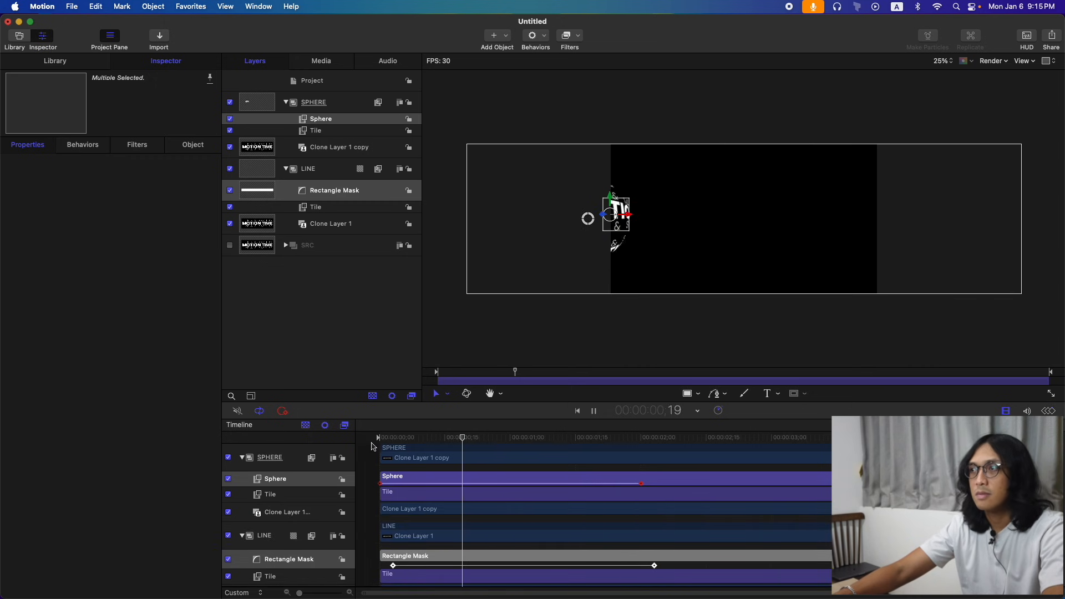
{"action": "key", "text": "space"}
- Deselect everything, fit the canvas to the viewer and preview the sphere and line animation
{"action": "left_click", "coordinate": [366, 330]}
{"action": "key", "text": "space"}
{"action": "key", "text": "shift+z"}
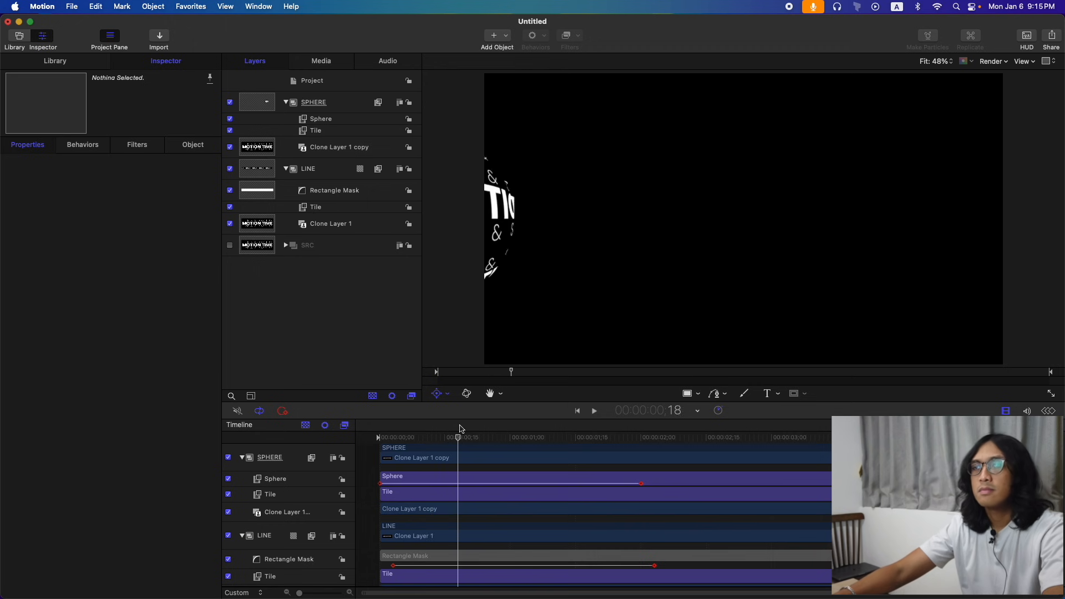
{"action": "key", "text": "space"}
- Hide the LINE group and examine the moving sphere on its own around 1;00
{"action": "left_click", "coordinate": [324, 120]}
{"action": "left_click_drag", "start_coordinate": [454, 438], "coordinate": [513, 429]}
{"action": "left_click", "coordinate": [230, 169]}
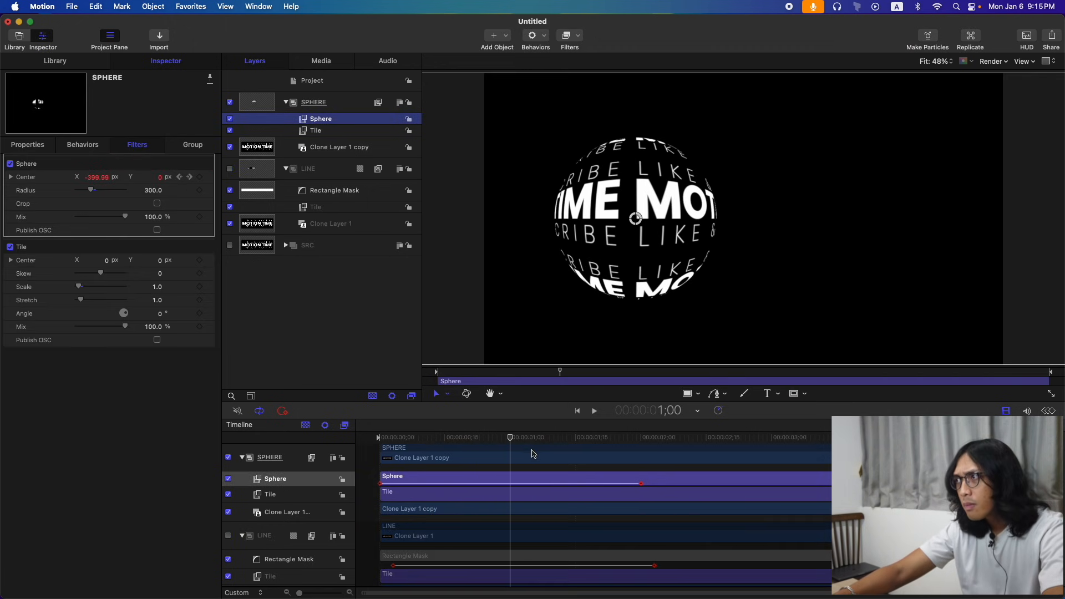
{"action": "left_click_drag", "start_coordinate": [531, 436], "coordinate": [497, 434]}
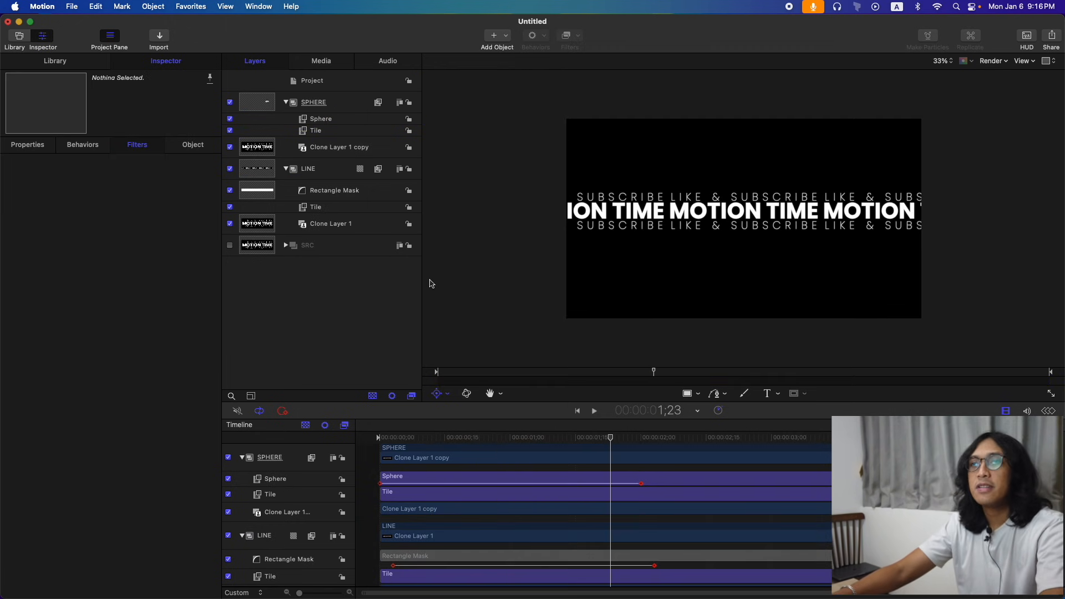
- Collapse SPHERE and LINE and combine them into one new group
{"action": "key", "text": "super+minus"}
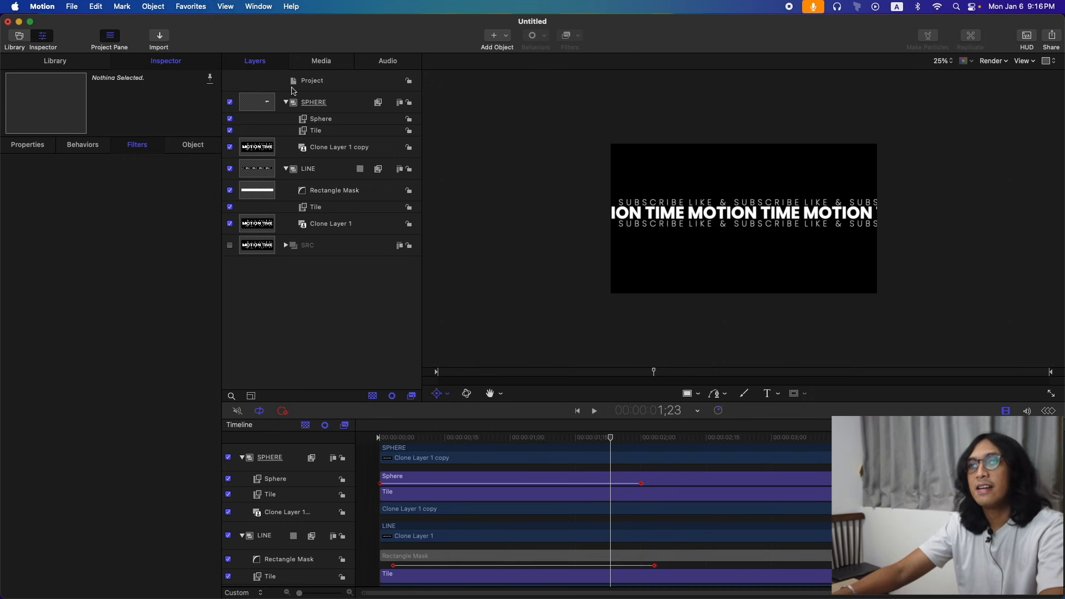
{"action": "left_click", "coordinate": [287, 102]}
{"action": "left_click", "coordinate": [285, 124]}
{"action": "left_click", "coordinate": [335, 103]}
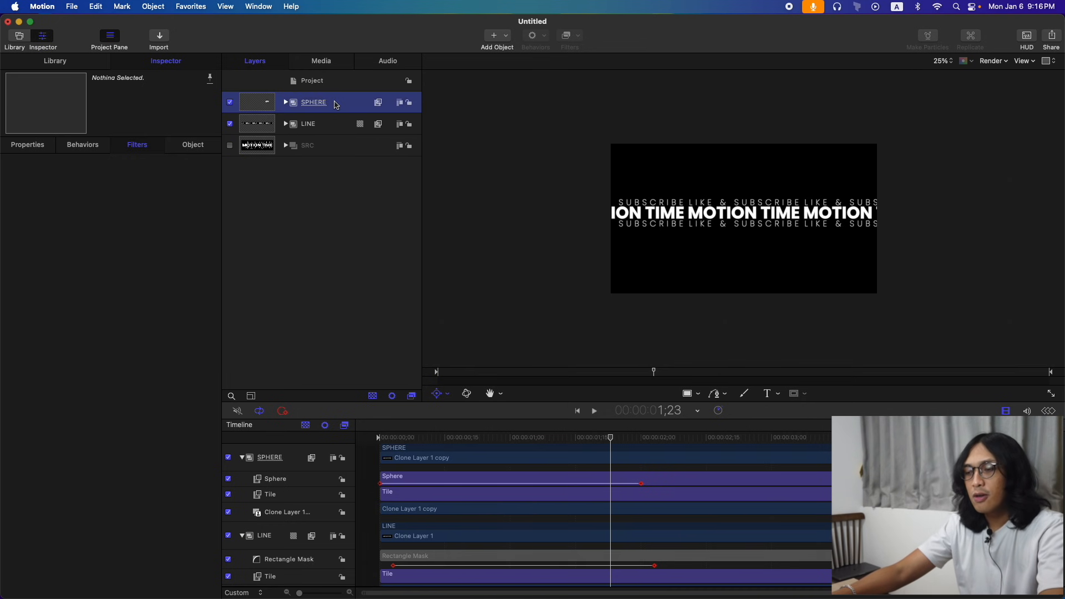
{"action": "left_click", "coordinate": [353, 129], "text": "shift"}
{"action": "key", "text": "shift+super+g"}
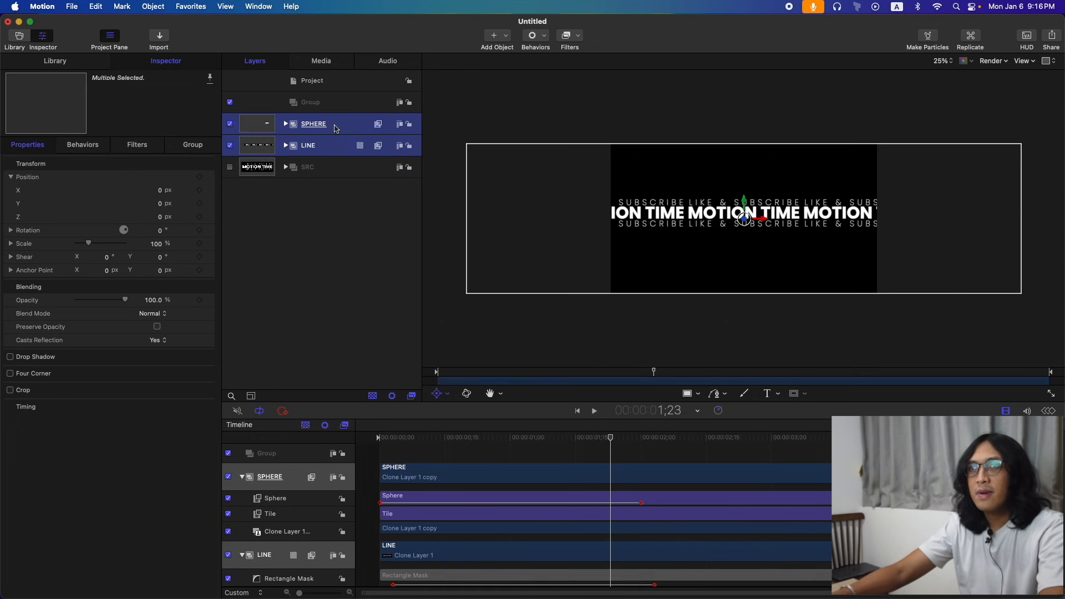
- Rename the new parent group as SRC KINETIC and collapse it
{"action": "left_click_drag", "start_coordinate": [315, 103], "coordinate": [316, 103]}
{"action": "double_click", "coordinate": [337, 103]}
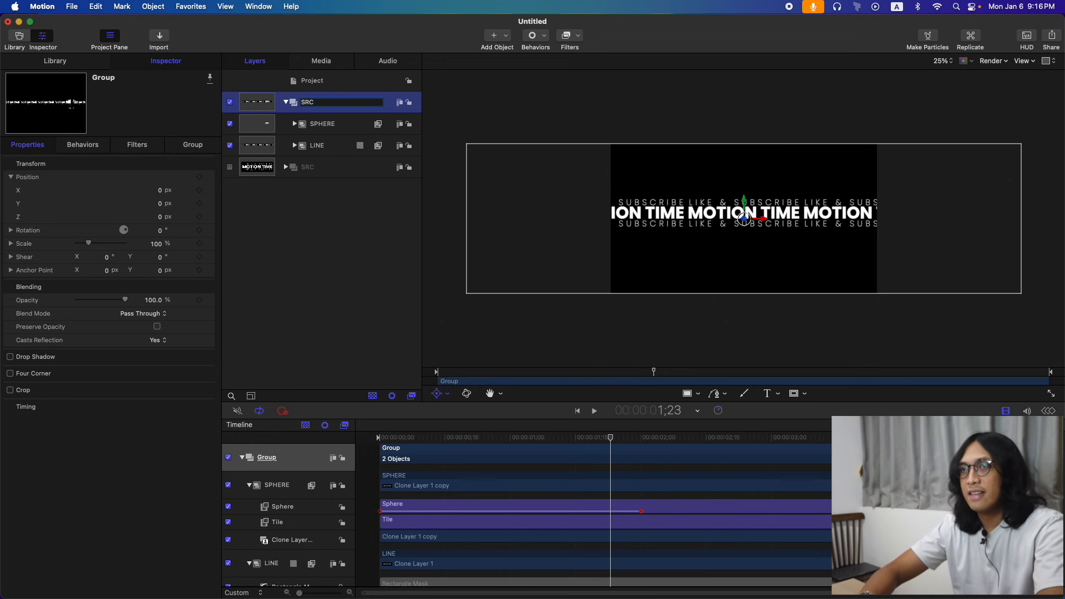
{"action": "type", "text": "SRC KINETIC"}
{"action": "key", "text": "Return"}
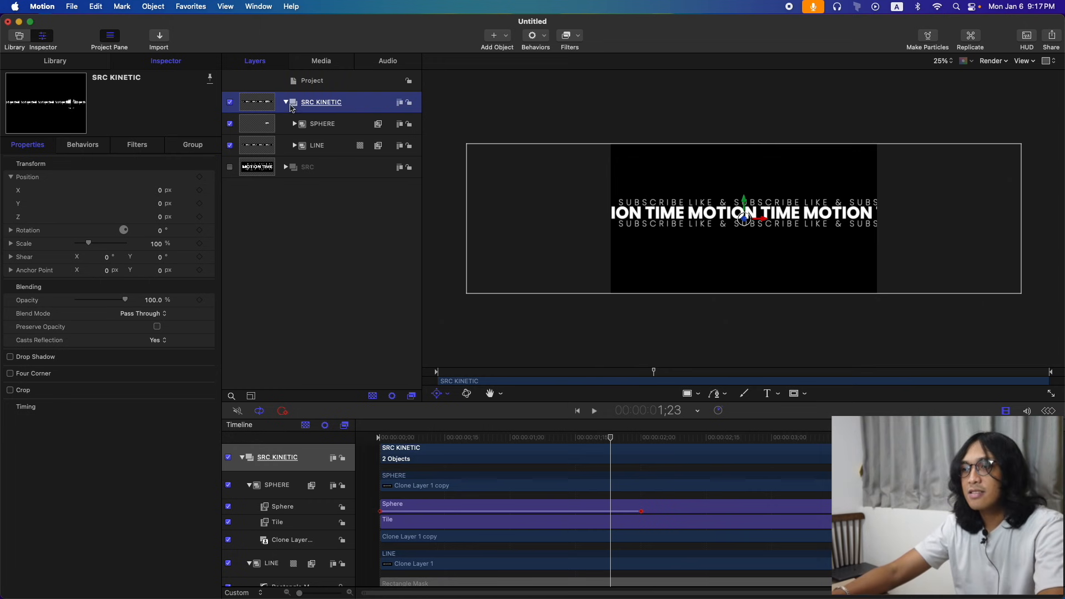
{"action": "left_click", "coordinate": [286, 102]}
- Duplicate SRC KINETIC and set the copy's Z rotation to 29.0°
{"action": "left_click_drag", "start_coordinate": [610, 438], "coordinate": [535, 424]}
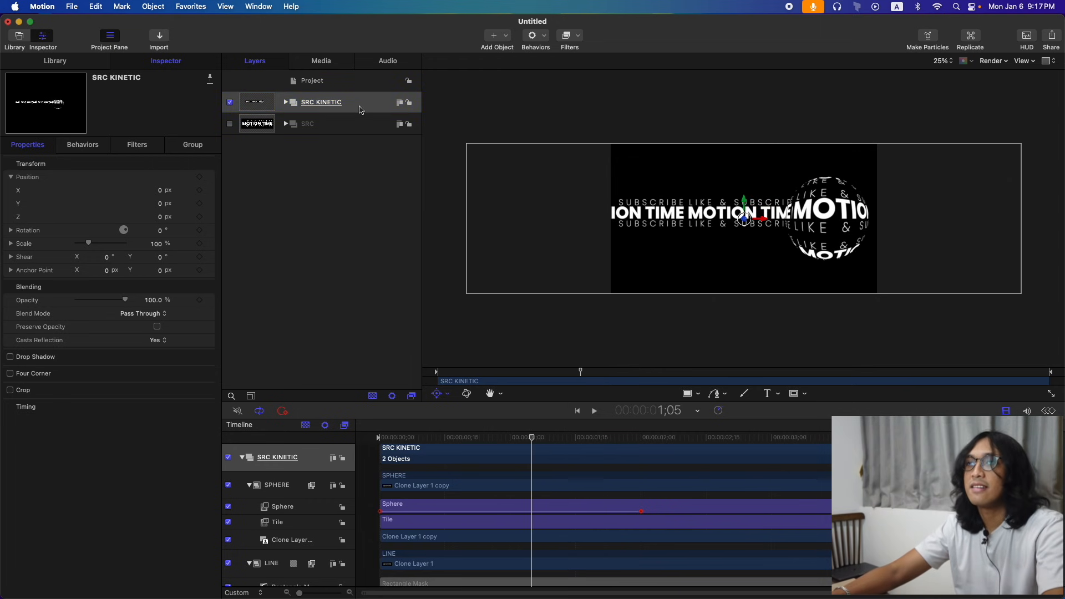
{"action": "key", "text": "super+d"}
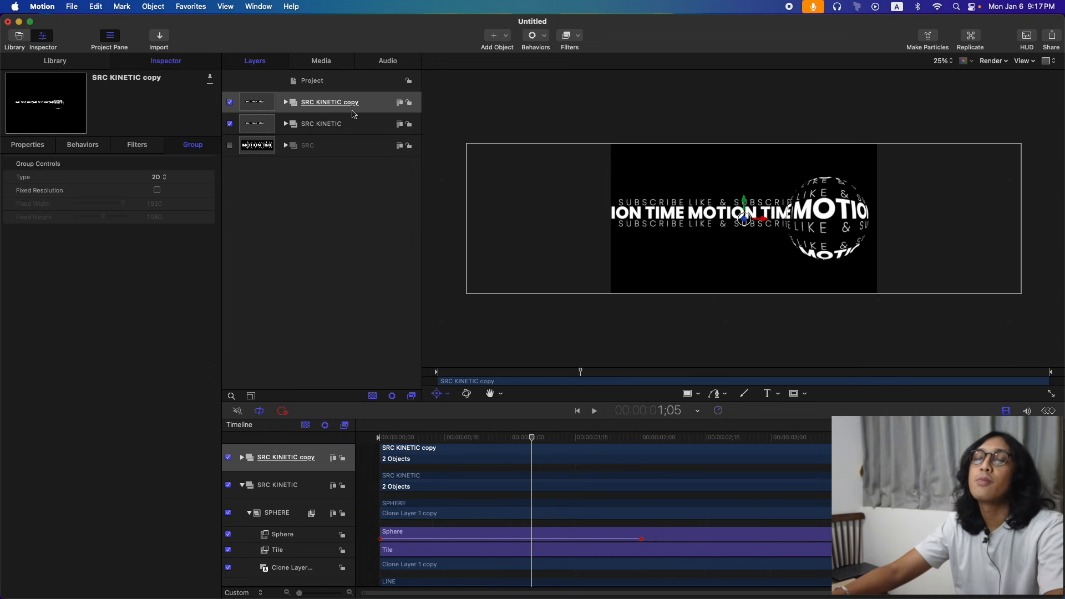
{"action": "left_click", "coordinate": [286, 102]}
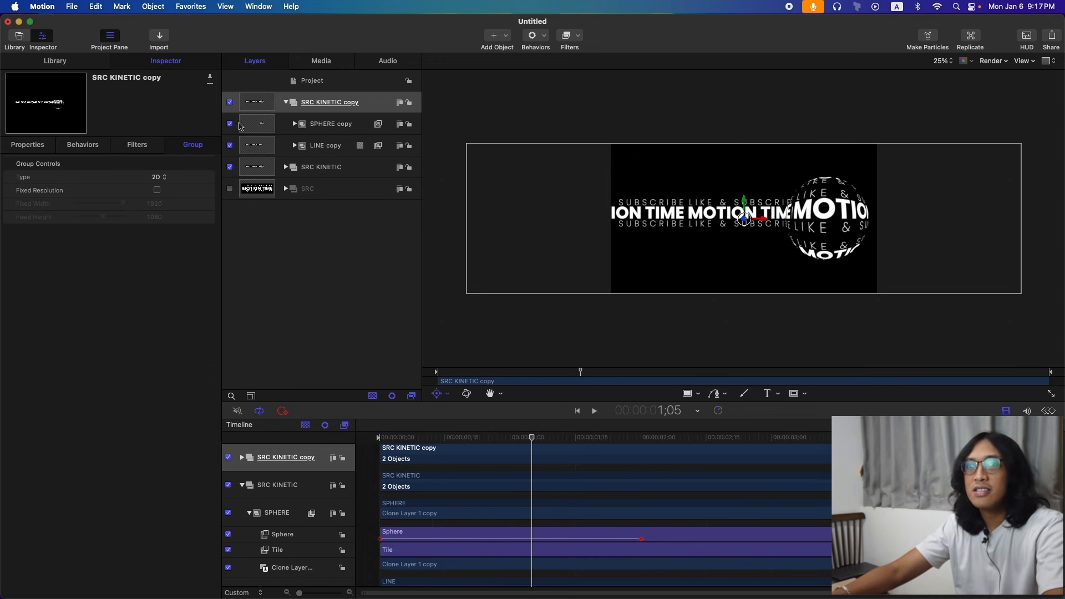
{"action": "left_click", "coordinate": [34, 146]}
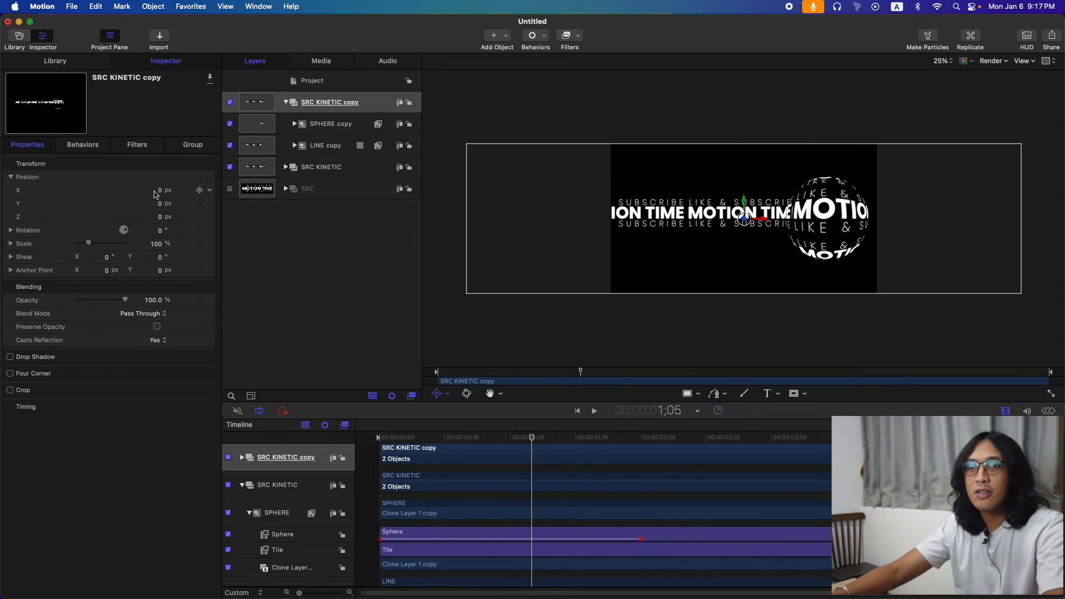
{"action": "left_click", "coordinate": [10, 230]}
{"action": "mouse_move", "coordinate": [161, 273]}
{"action": "left_mouse_down"}
{"action": "mouse_move", "coordinate": [180, 273]}
{"action": "mouse_move", "coordinate": [155, 272]}
{"action": "left_mouse_up"}
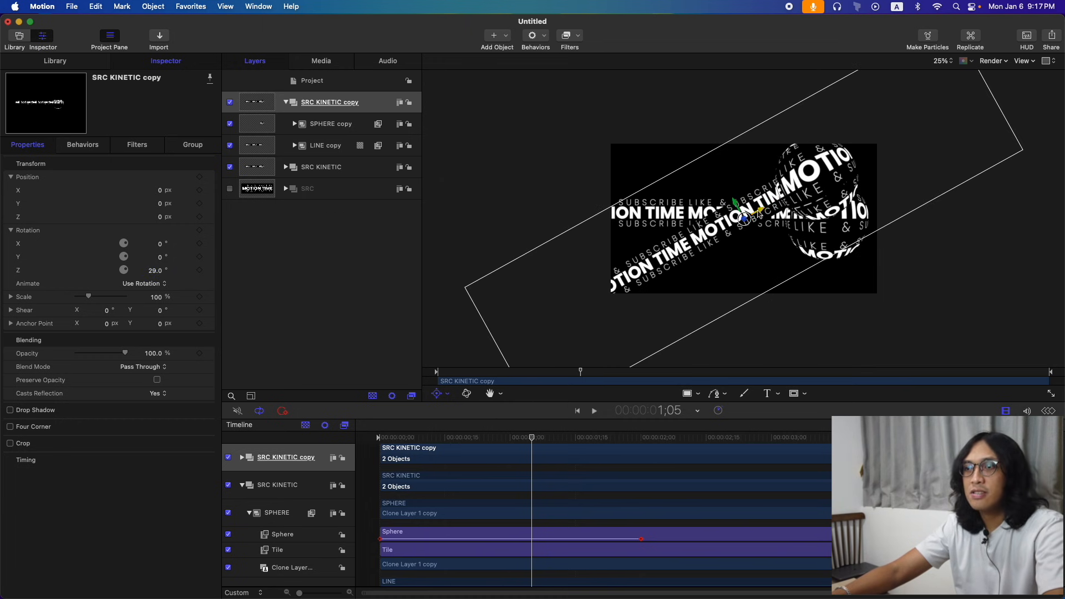
- Reposition the rotated SRC KINETIC copy to X 296.96 px and Y 128.89 px, and check it at 1;19
{"action": "left_click", "coordinate": [444, 397]}
{"action": "left_click", "coordinate": [468, 409]}
{"action": "left_click", "coordinate": [447, 394]}
{"action": "left_click", "coordinate": [465, 393]}
{"action": "left_click_drag", "start_coordinate": [159, 203], "coordinate": [441, 190]}
{"action": "left_click_drag", "start_coordinate": [156, 203], "coordinate": [36, 190]}
{"action": "left_click_drag", "start_coordinate": [532, 437], "coordinate": [592, 439]}
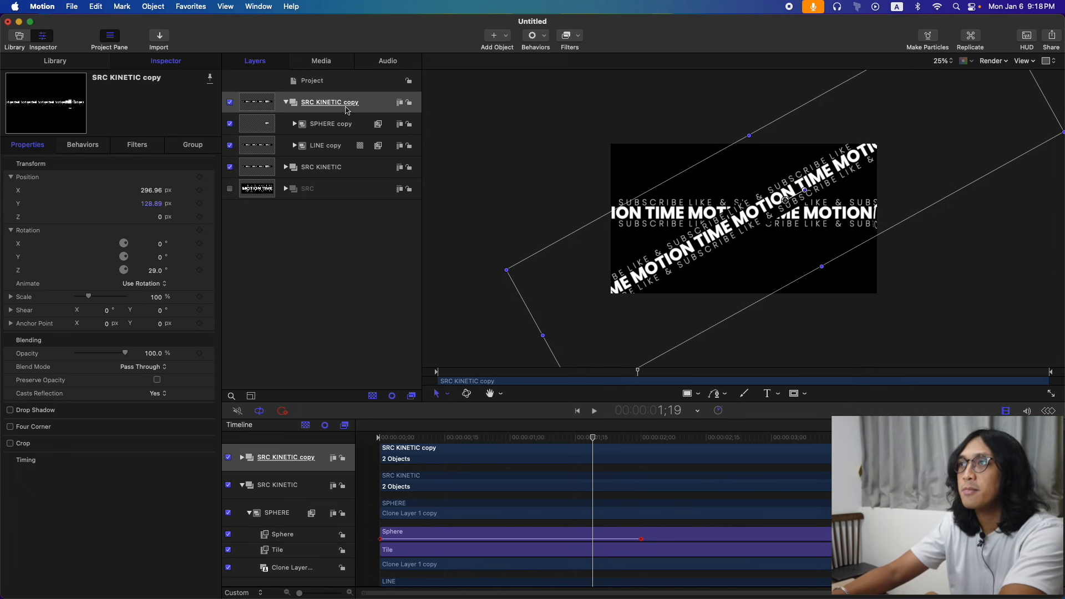
- Apply a Colorize filter to the SRC KINETIC copy
{"action": "left_click", "coordinate": [571, 35]}
{"action": "mouse_move", "coordinate": [646, 91]}
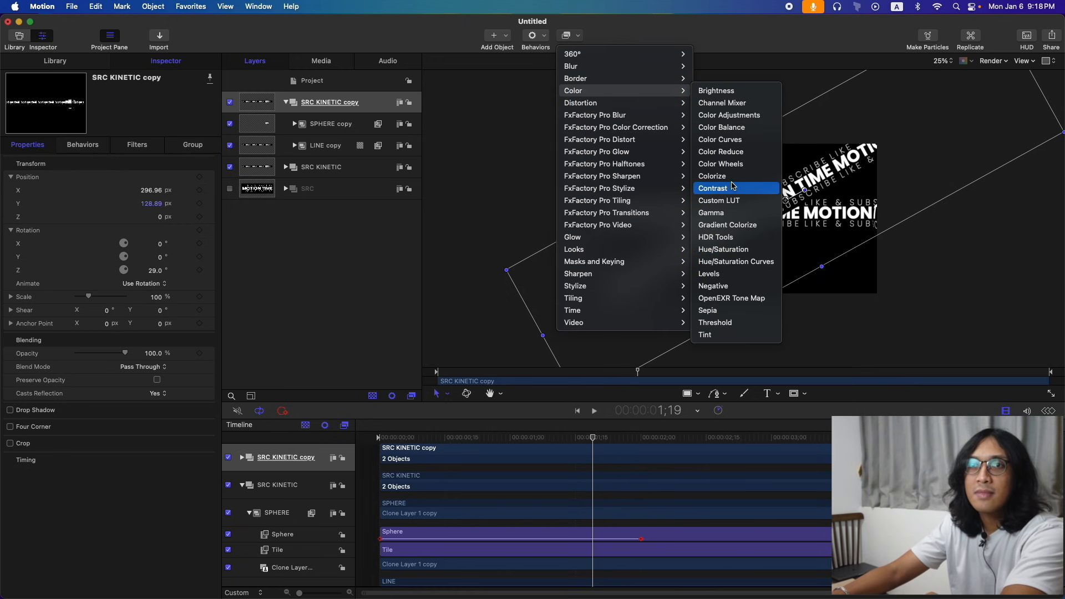
{"action": "left_click", "coordinate": [221, 222]}
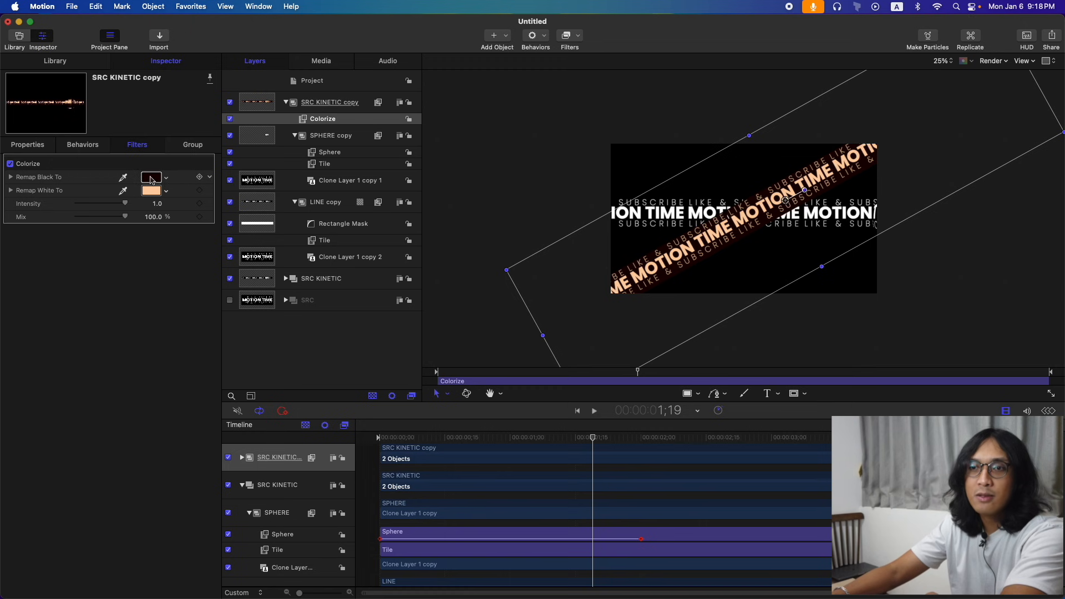
- Set the Colorize filter to remap black to white and white to black
{"action": "left_click", "coordinate": [151, 177]}
{"action": "left_click", "coordinate": [160, 343]}
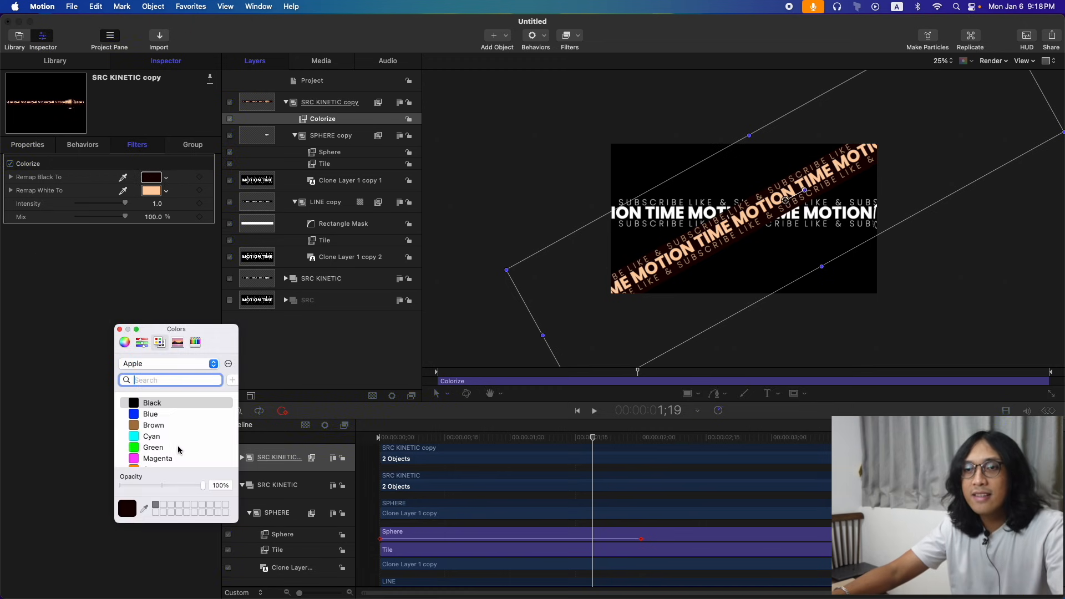
{"action": "scroll", "coordinate": [160, 448], "scroll_direction": "down", "scroll_amount": 3}
{"action": "left_click", "coordinate": [155, 452]}
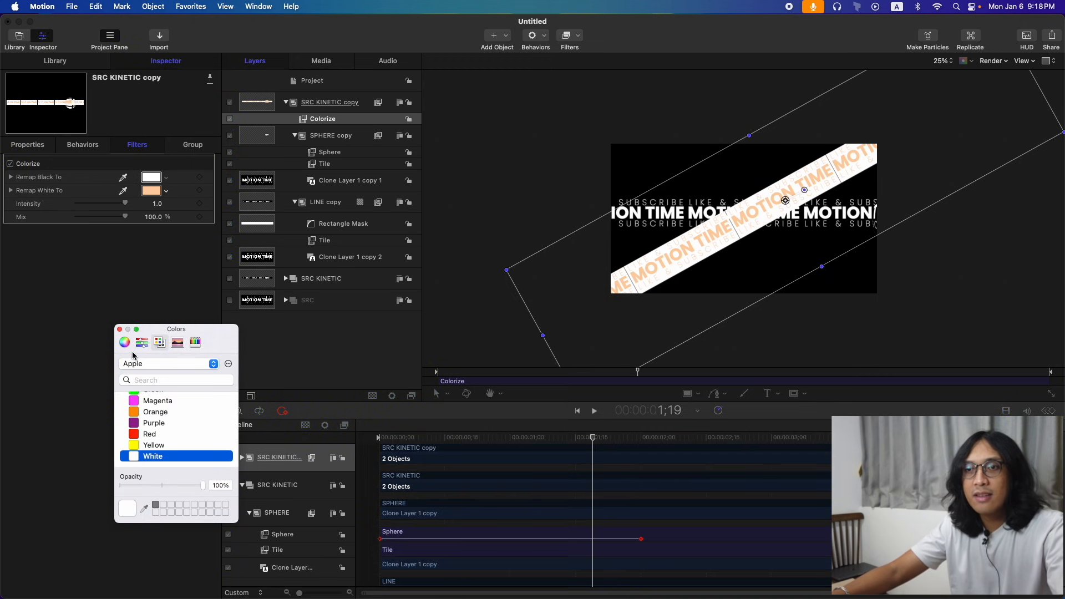
{"action": "left_click", "coordinate": [120, 329]}
{"action": "left_click", "coordinate": [160, 192]}
{"action": "scroll", "coordinate": [166, 432], "scroll_direction": "up", "scroll_amount": 3}
{"action": "left_click", "coordinate": [164, 401]}
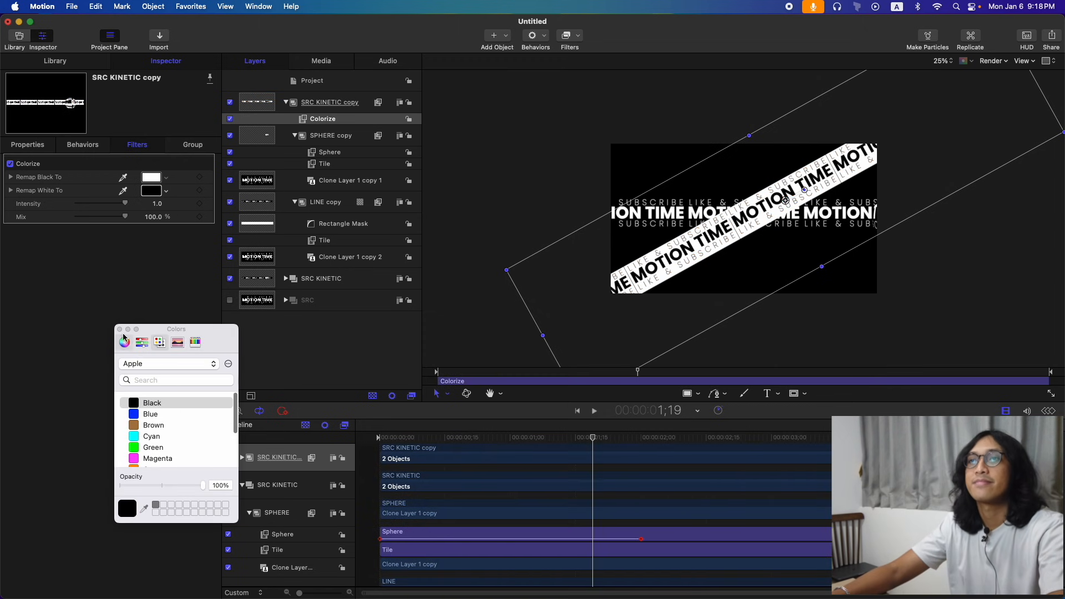
{"action": "left_click", "coordinate": [119, 329]}
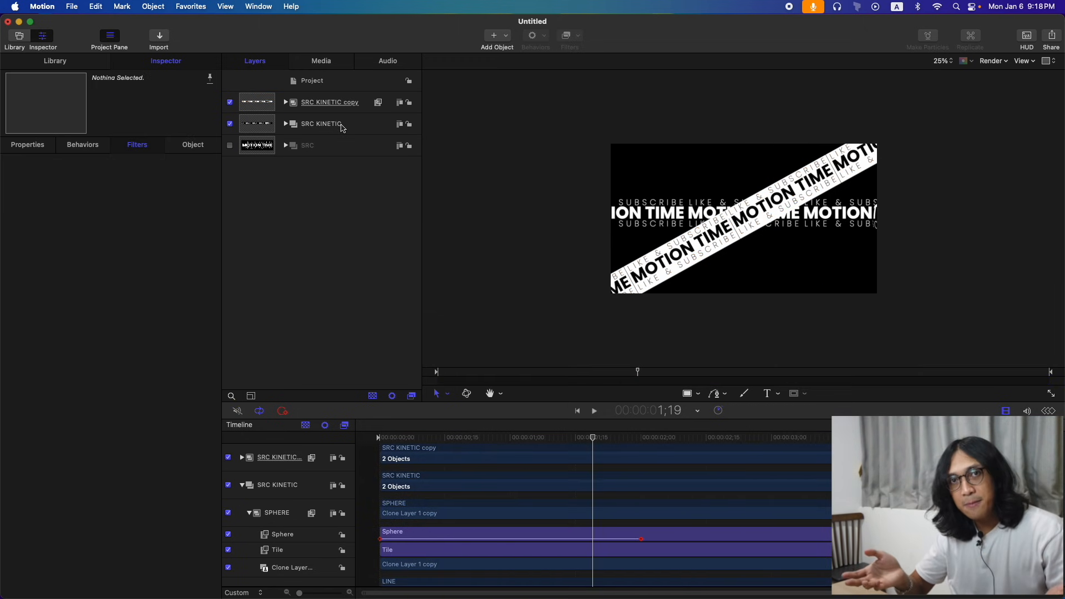
- Duplicate the original SRC KINETIC group and bring the duplicate in front of the inverted copy
{"action": "left_click", "coordinate": [341, 128]}
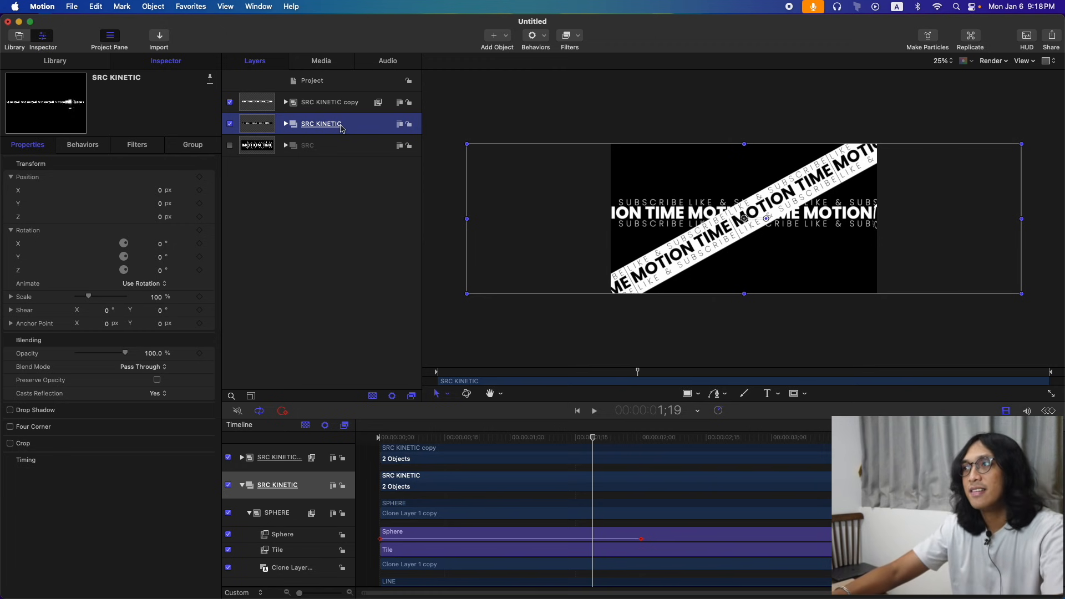
{"action": "key", "text": "super+d"}
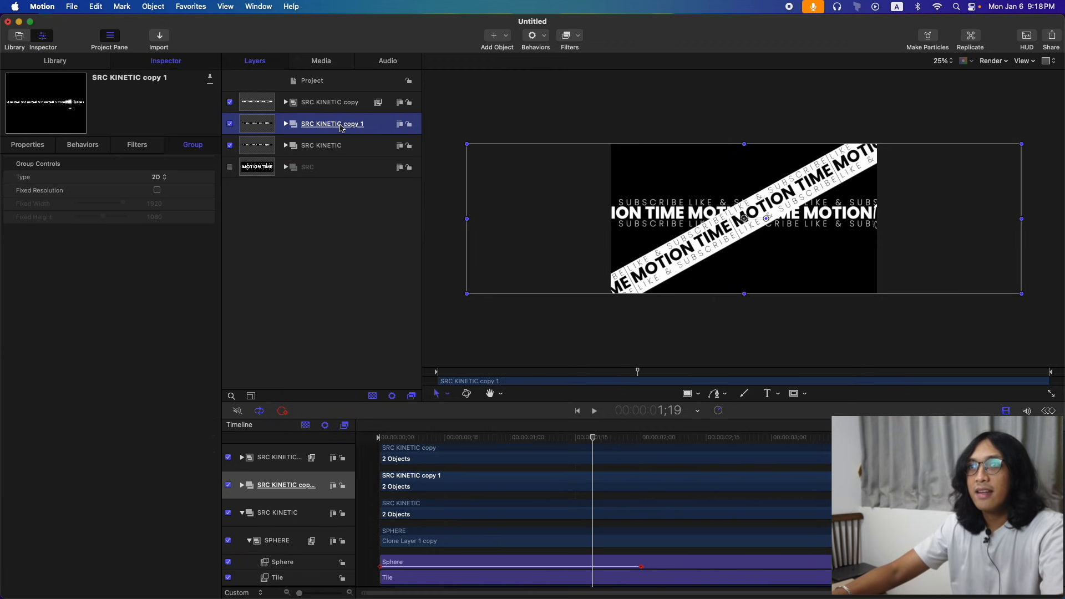
{"action": "key", "text": "super+bracketright"}
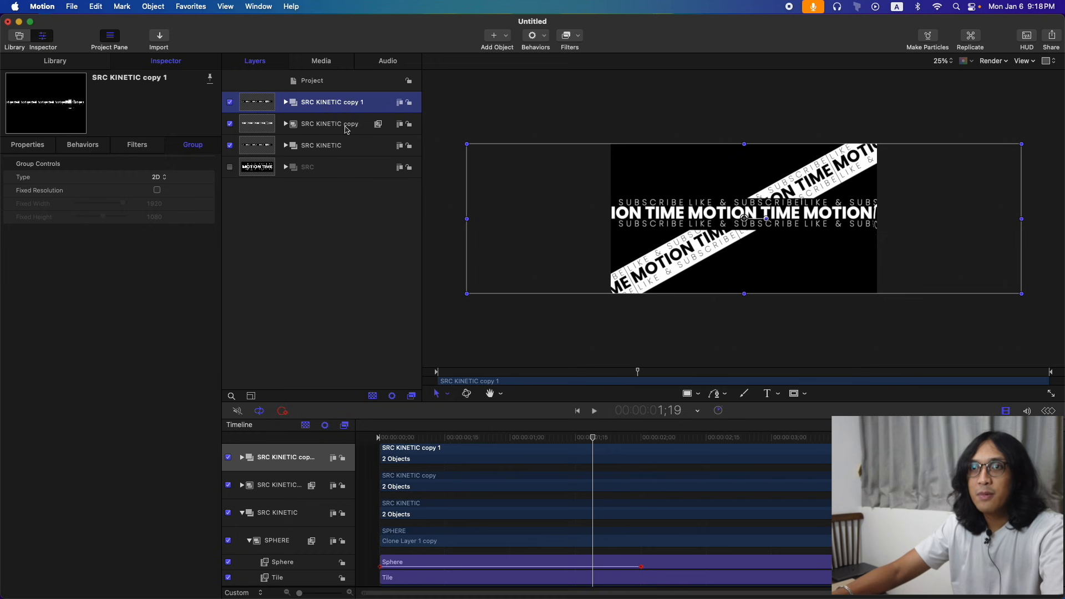
- Set the front SRC KINETIC duplicate's Z rotation to -27.2° and scrub through its animation to 1;16
{"action": "left_click", "coordinate": [28, 145]}
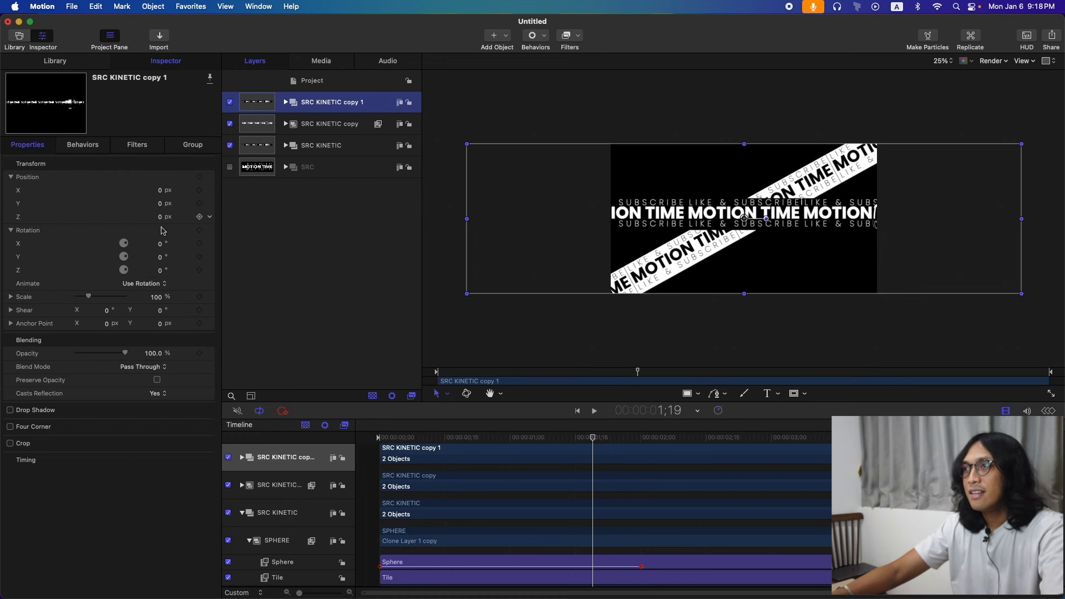
{"action": "left_click_drag", "start_coordinate": [161, 271], "coordinate": [160, 286]}
{"action": "left_click_drag", "start_coordinate": [388, 438], "coordinate": [580, 441]}
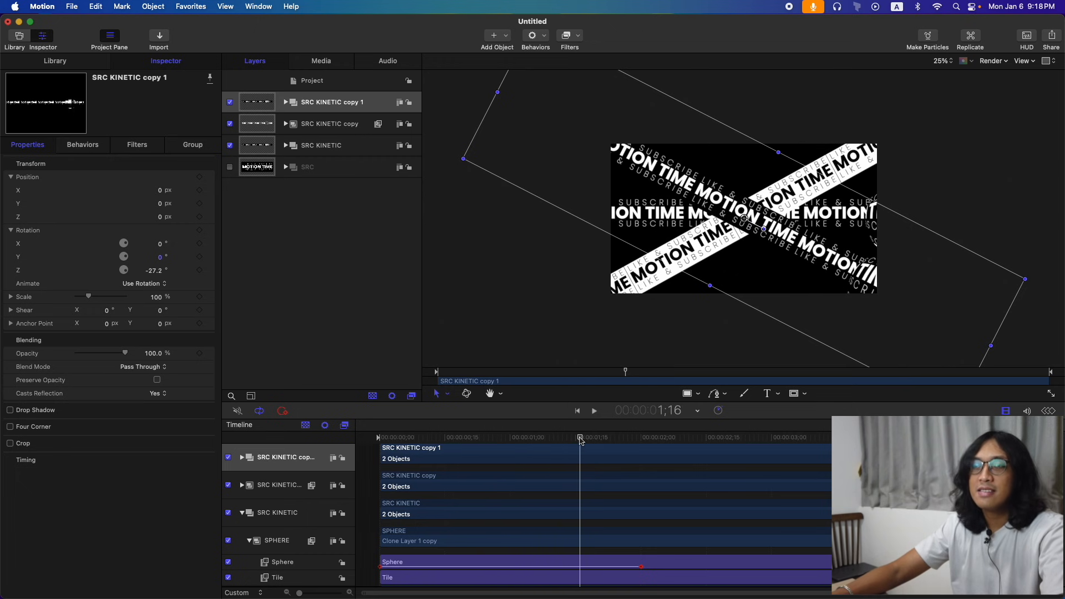
- Make a clone layer of the inverted SRC KINETIC copy with Z rotation 0.0° and Position Y 240.89 px
{"action": "left_click", "coordinate": [330, 126]}
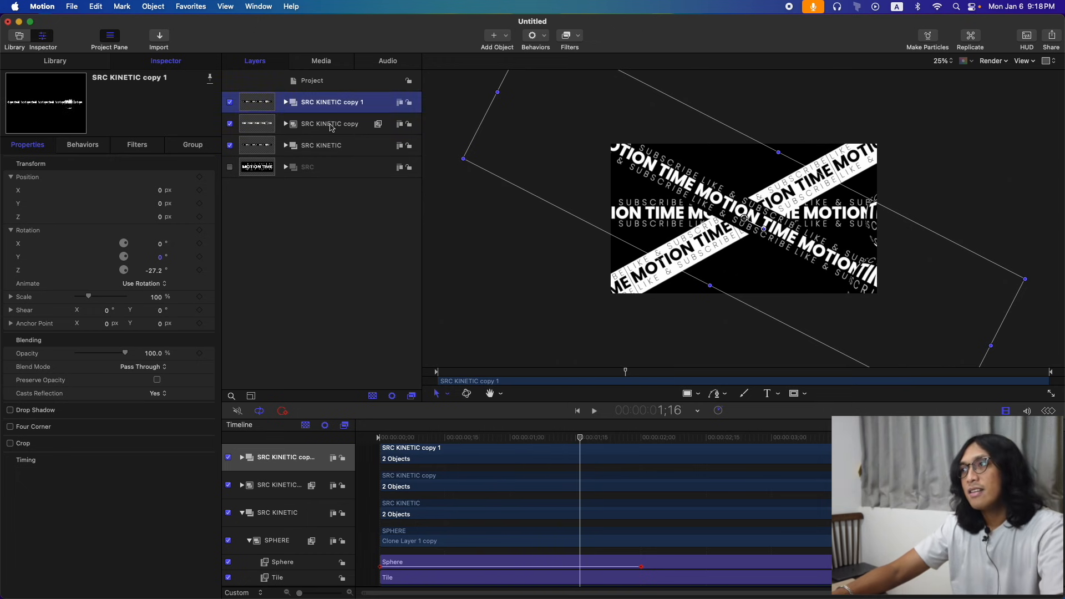
{"action": "key", "text": "k"}
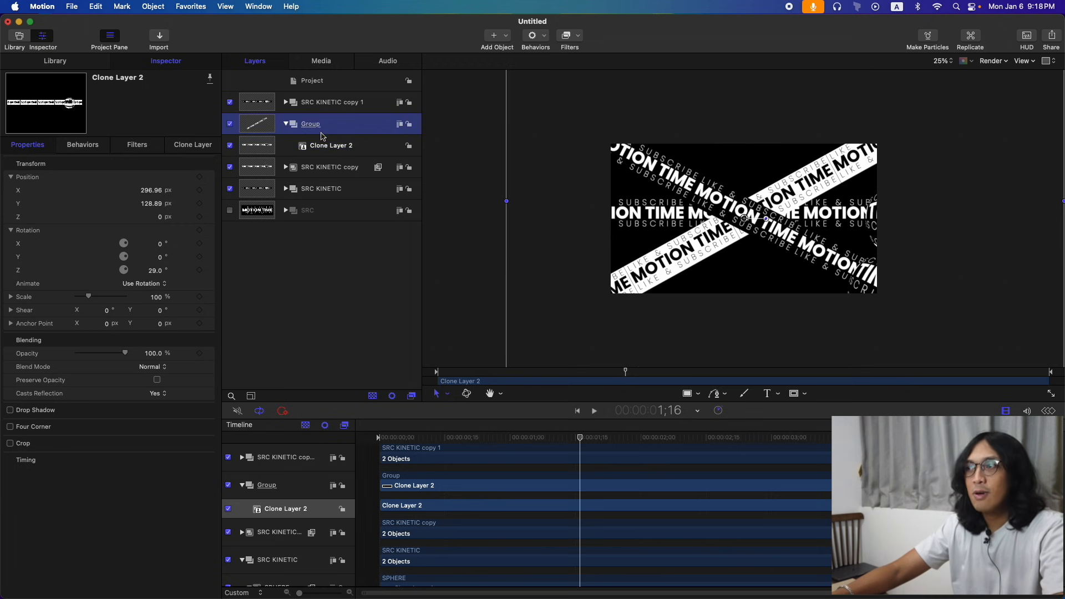
{"action": "left_click_drag", "start_coordinate": [150, 270], "coordinate": [154, 282]}
{"action": "left_click_drag", "start_coordinate": [579, 438], "coordinate": [581, 406]}
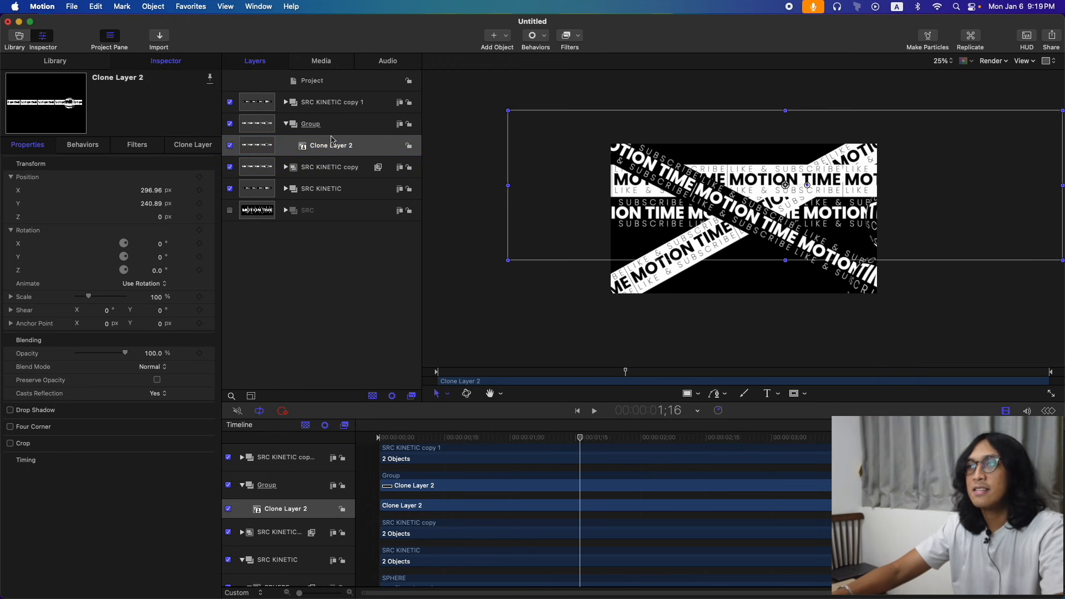
- Apply a Colorize filter to the clone's group, remapping black to white and white to black
{"action": "left_click", "coordinate": [351, 124]}
{"action": "left_click", "coordinate": [563, 35]}
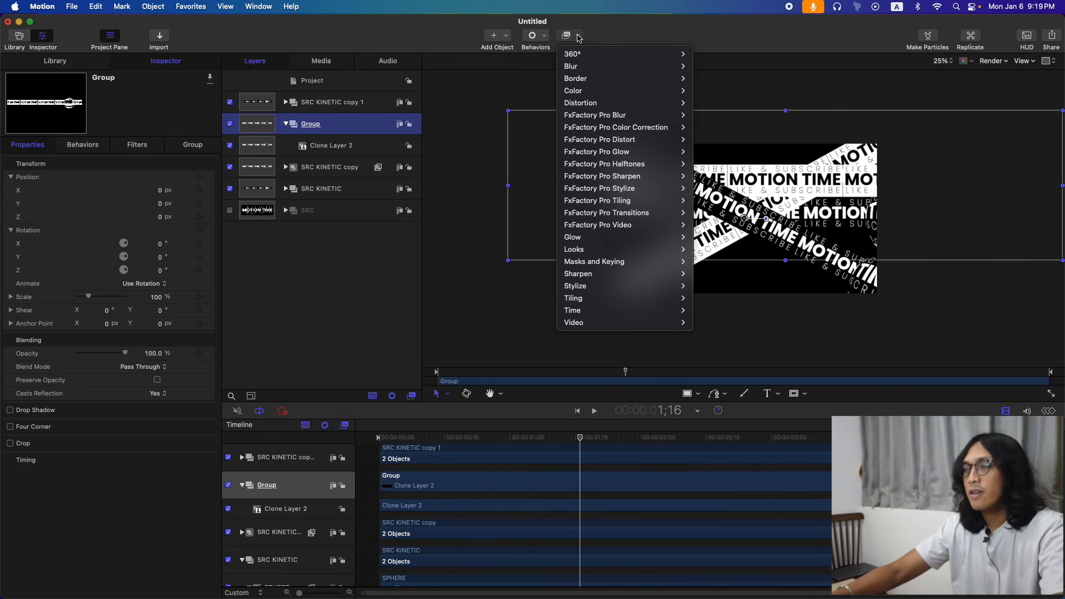
{"action": "mouse_move", "coordinate": [616, 94]}
{"action": "left_click", "coordinate": [712, 176]}
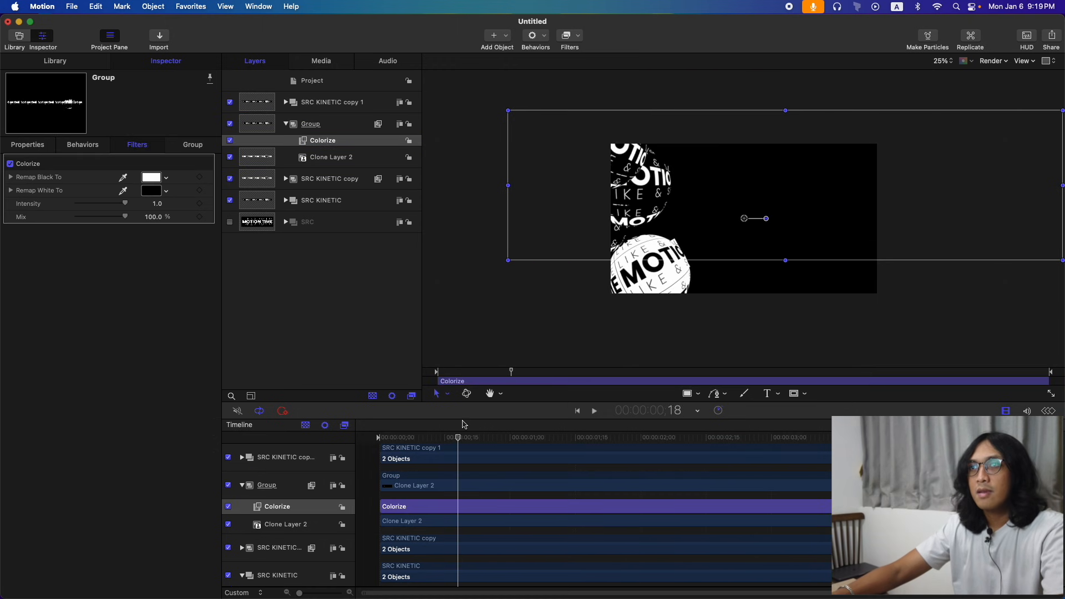
- Offset the colorized clone's group about four frames later in the Timeline
{"action": "left_click", "coordinate": [340, 121]}
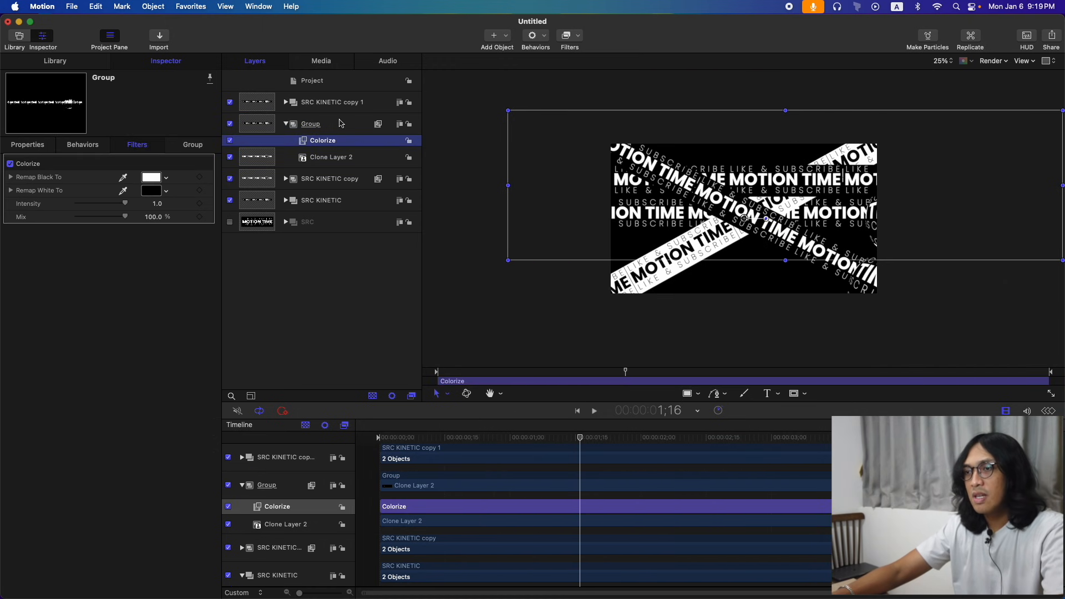
{"action": "left_click_drag", "start_coordinate": [437, 475], "coordinate": [455, 474]}
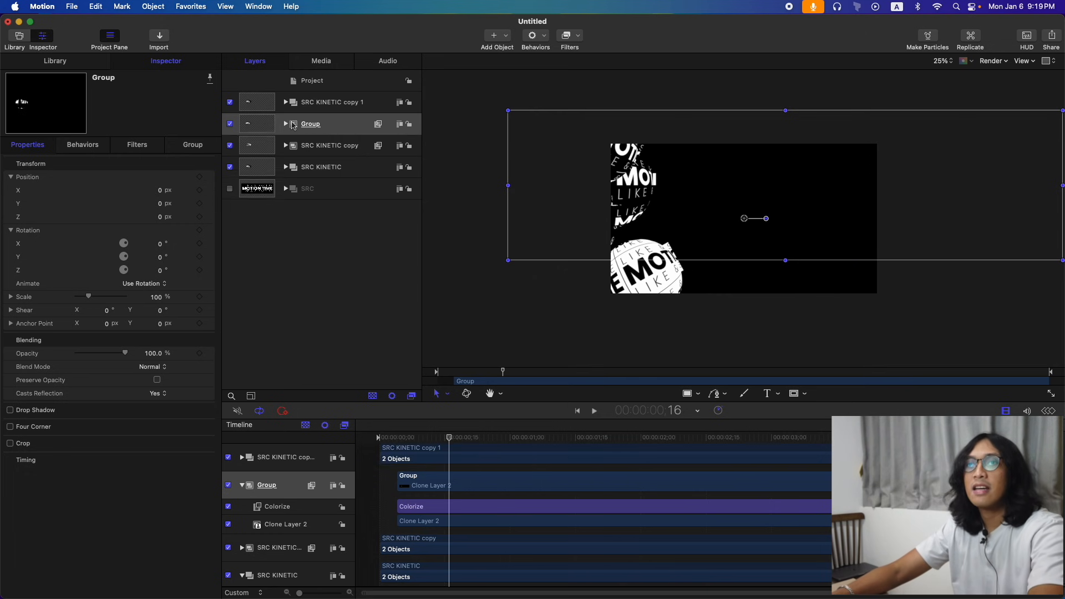
- Make a clone layer of SRC KINETIC copy 1, set its Z rotation to 28.8° and shift its Y position
{"action": "left_click", "coordinate": [336, 105]}
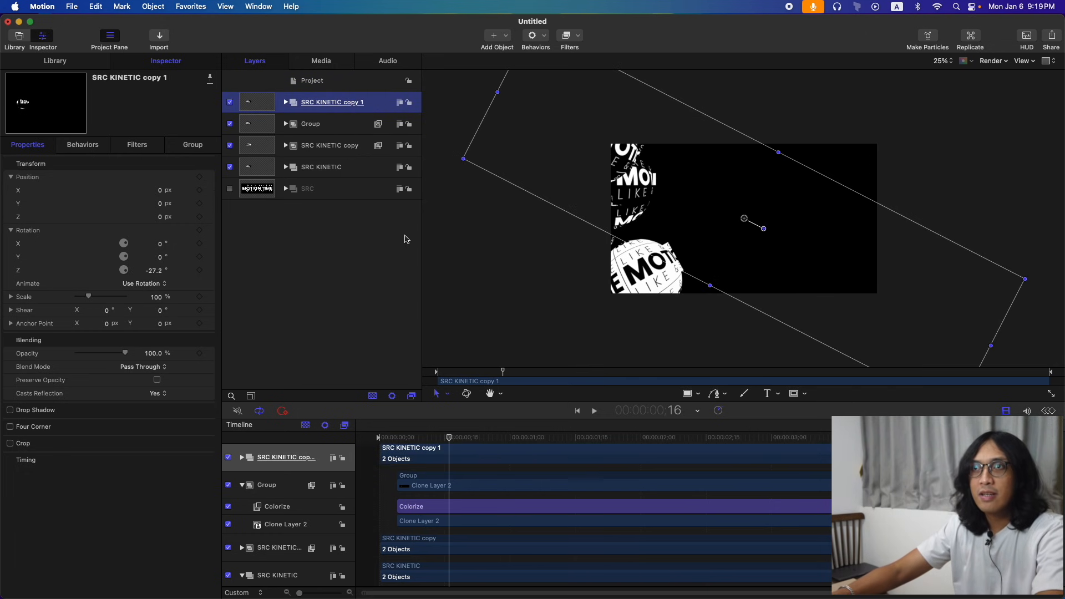
{"action": "key", "text": "k"}
{"action": "key", "text": "space"}
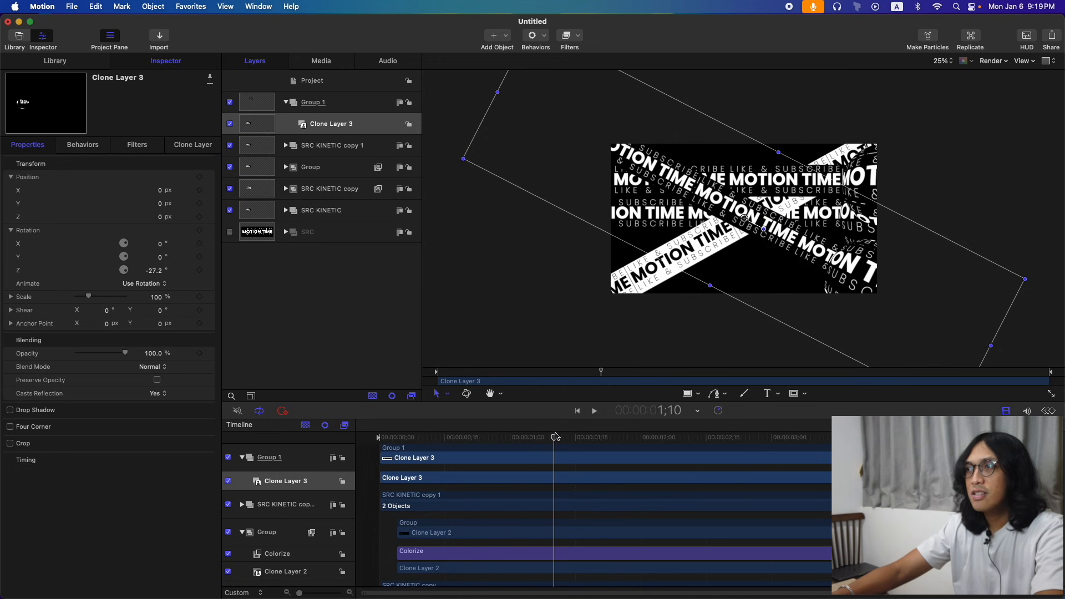
{"action": "left_click_drag", "start_coordinate": [155, 271], "coordinate": [154, 272]}
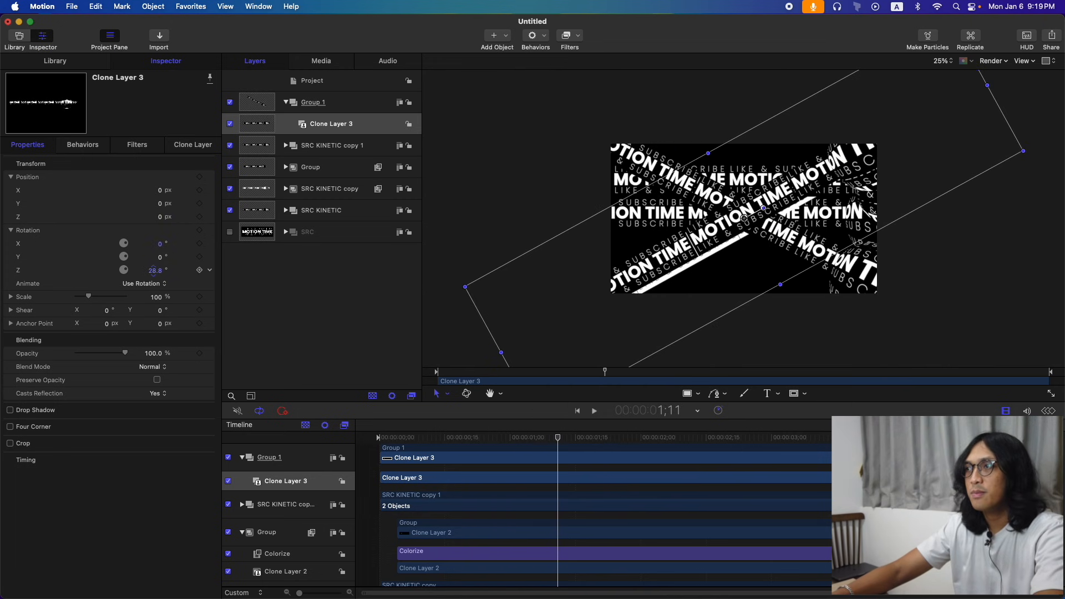
{"action": "left_click_drag", "start_coordinate": [155, 204], "coordinate": [166, 205]}
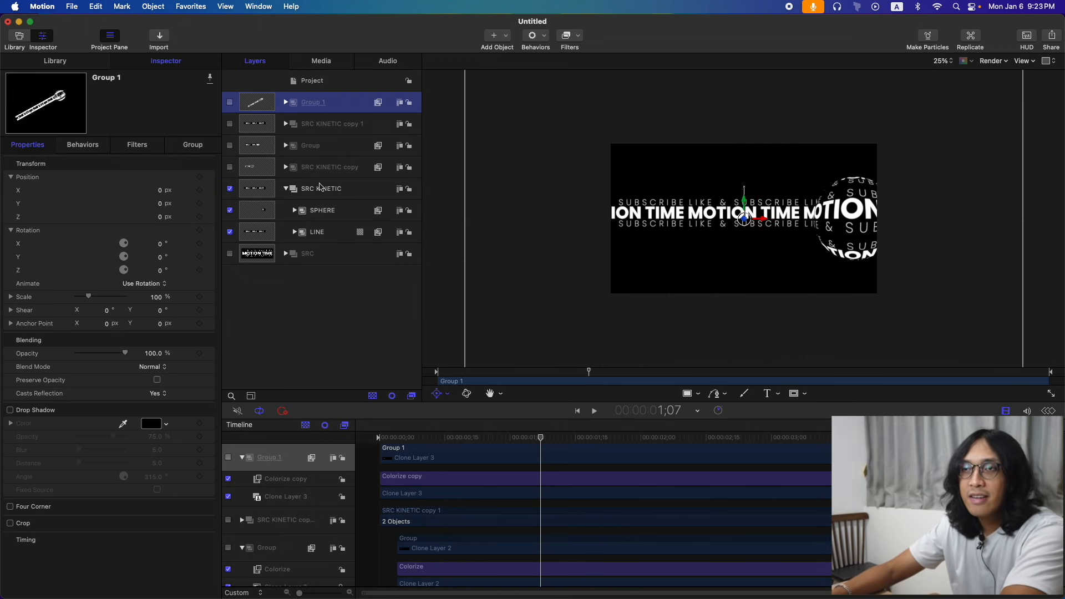
- Add a drop shadow to the SPHERE group in SRC KINETIC with opacity 100%, blur 45, distance 51 and angle 494°
{"action": "left_click", "coordinate": [323, 211]}
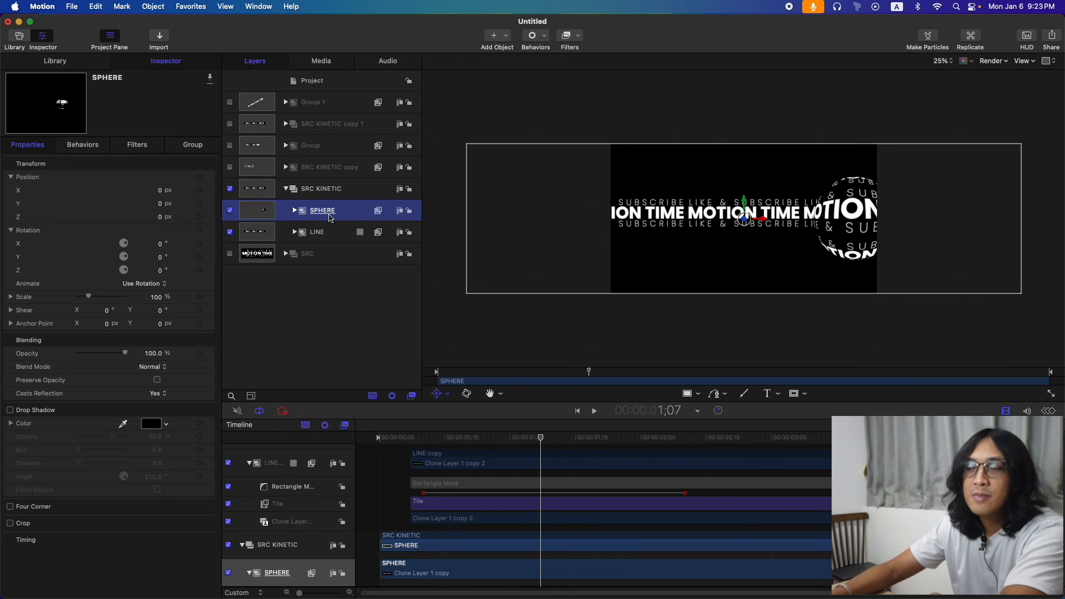
{"action": "left_click", "coordinate": [342, 191]}
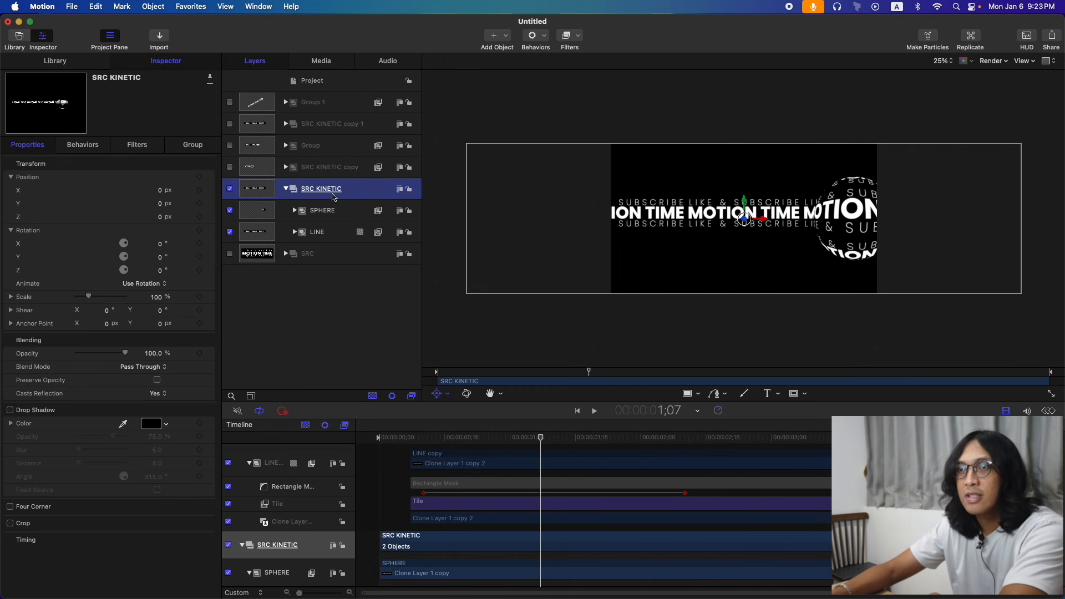
{"action": "left_click", "coordinate": [344, 212]}
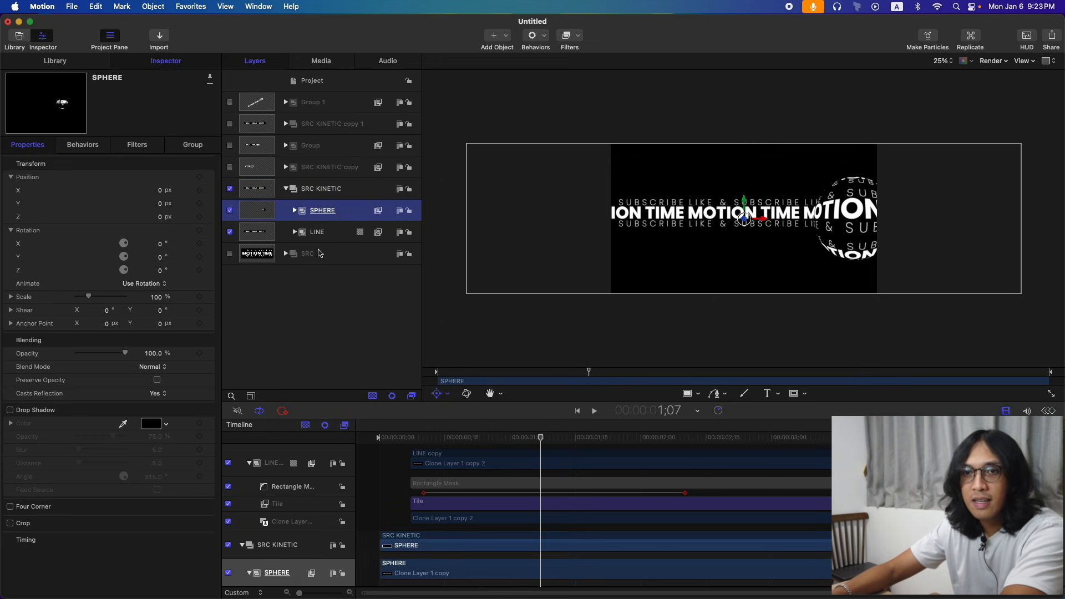
{"action": "left_click", "coordinate": [10, 410]}
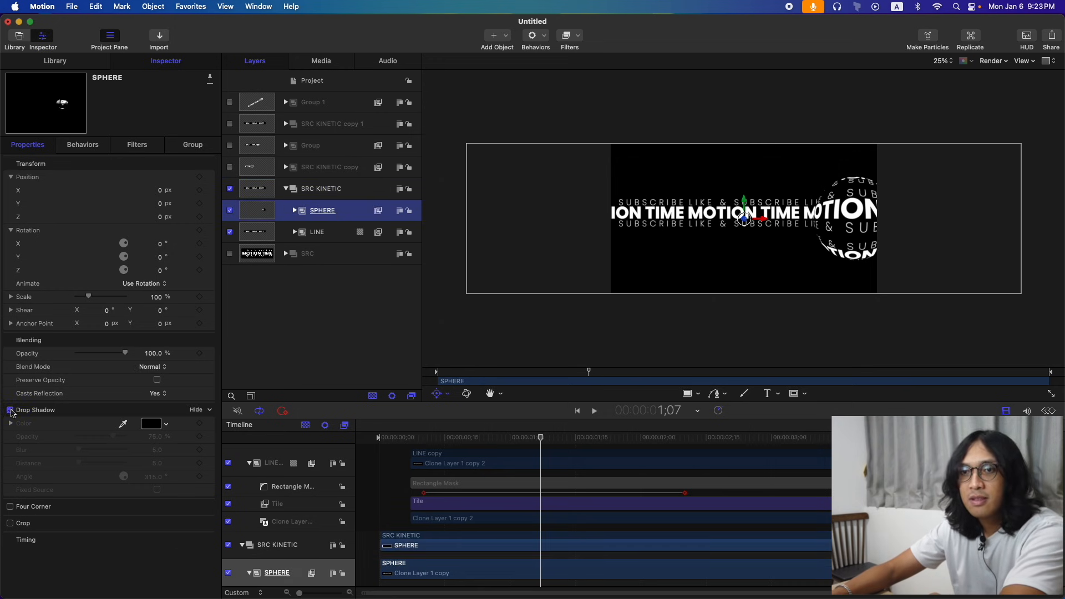
{"action": "left_click_drag", "start_coordinate": [114, 439], "coordinate": [156, 477]}
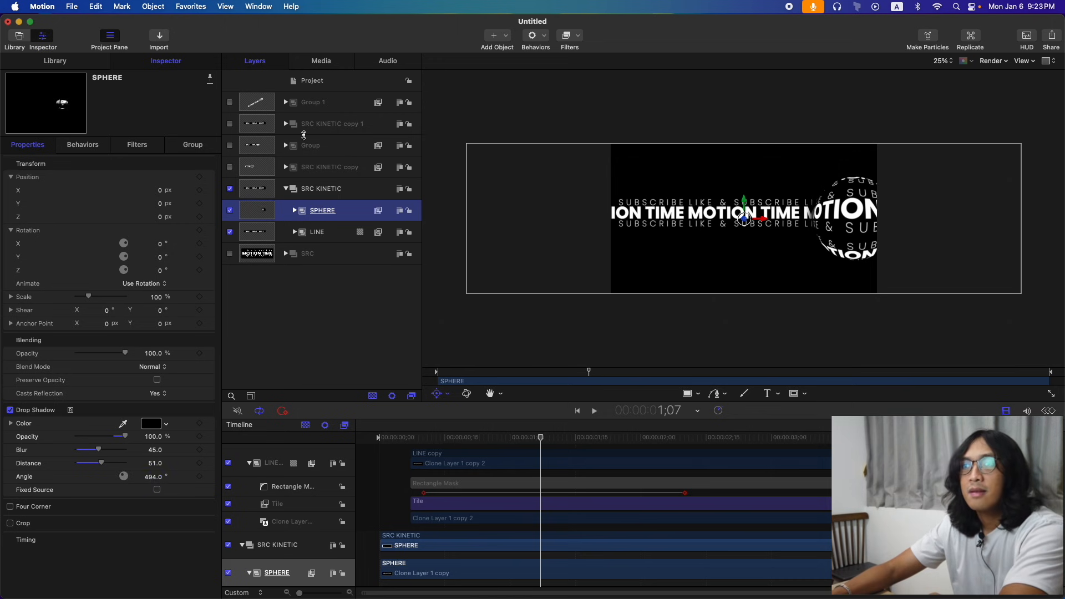
- Show the SRC KINETIC copy group and give it a drop shadow with opacity 100%, blur 59, distance 53 and angle 364°
{"action": "left_click", "coordinate": [315, 190]}
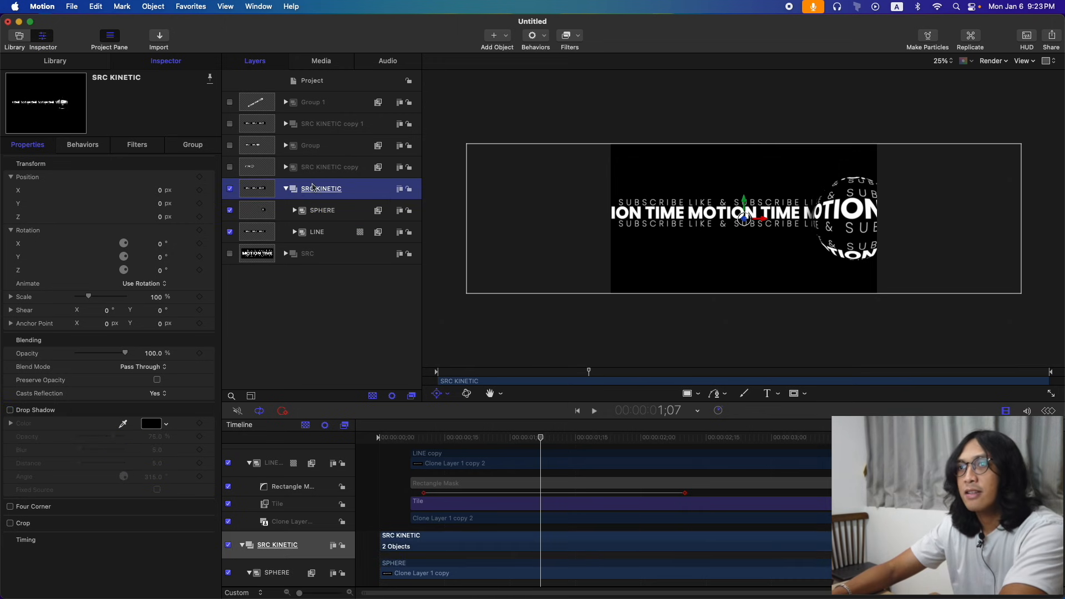
{"action": "left_click", "coordinate": [286, 190]}
{"action": "left_click", "coordinate": [229, 167]}
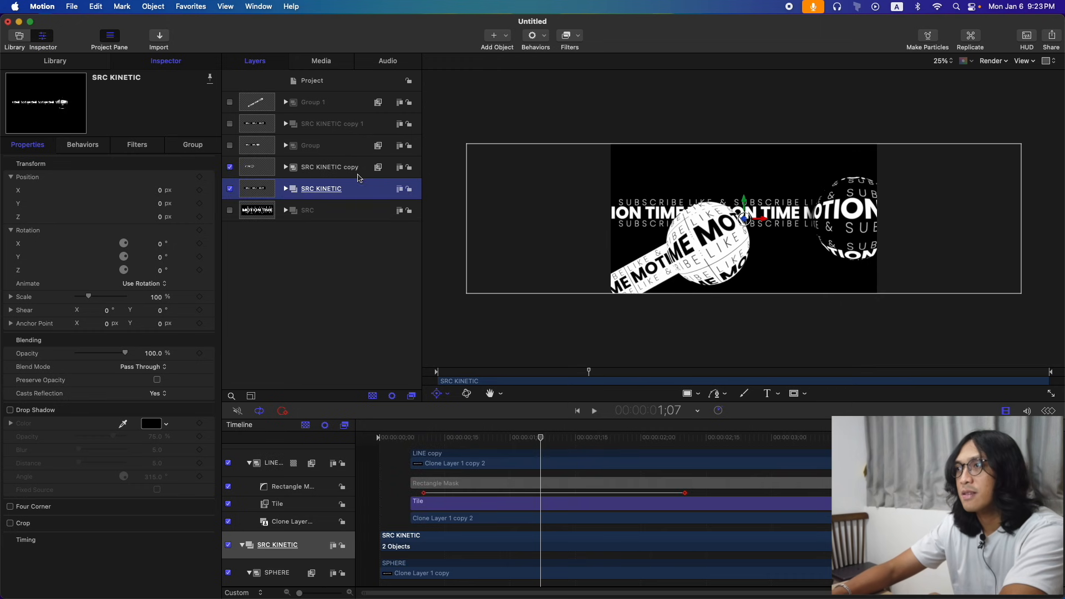
{"action": "left_click", "coordinate": [337, 168]}
{"action": "left_click", "coordinate": [11, 410]}
{"action": "left_click_drag", "start_coordinate": [114, 436], "coordinate": [127, 436]}
{"action": "left_click_drag", "start_coordinate": [79, 449], "coordinate": [154, 348]}
- Try a drop shadow on SPHERE copy with opacity 100%, blur 52, distance 38 and angle 549°, and switch it off again
{"action": "left_click", "coordinate": [287, 167]}
{"action": "left_click", "coordinate": [331, 200]}
{"action": "mouse_move", "coordinate": [542, 439]}
{"action": "left_mouse_down"}
{"action": "mouse_move", "coordinate": [570, 443]}
{"action": "mouse_move", "coordinate": [542, 446]}
{"action": "left_mouse_up"}
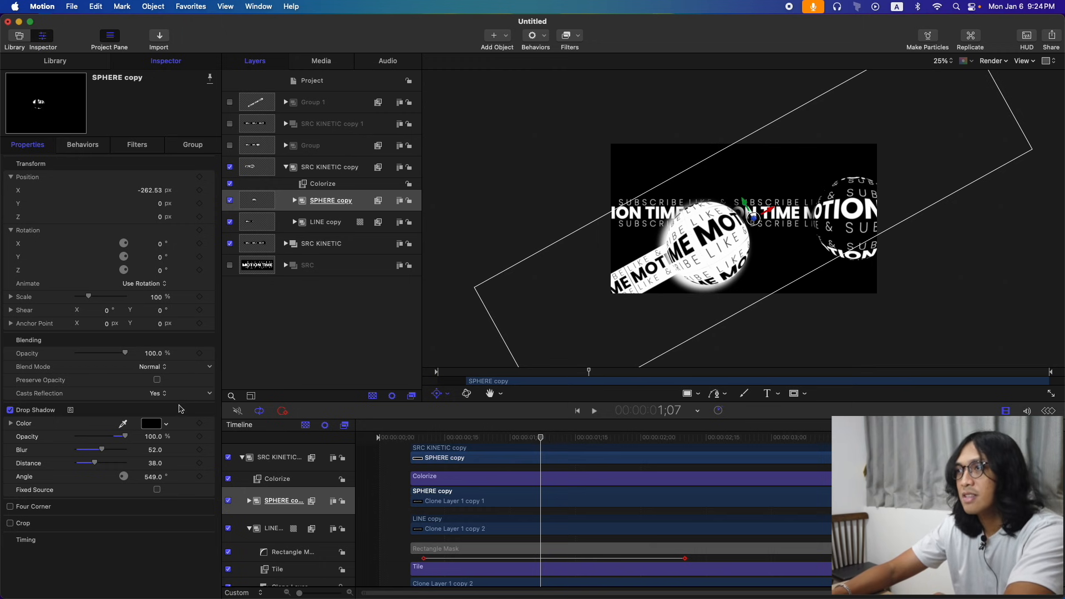
{"action": "left_click", "coordinate": [10, 410]}
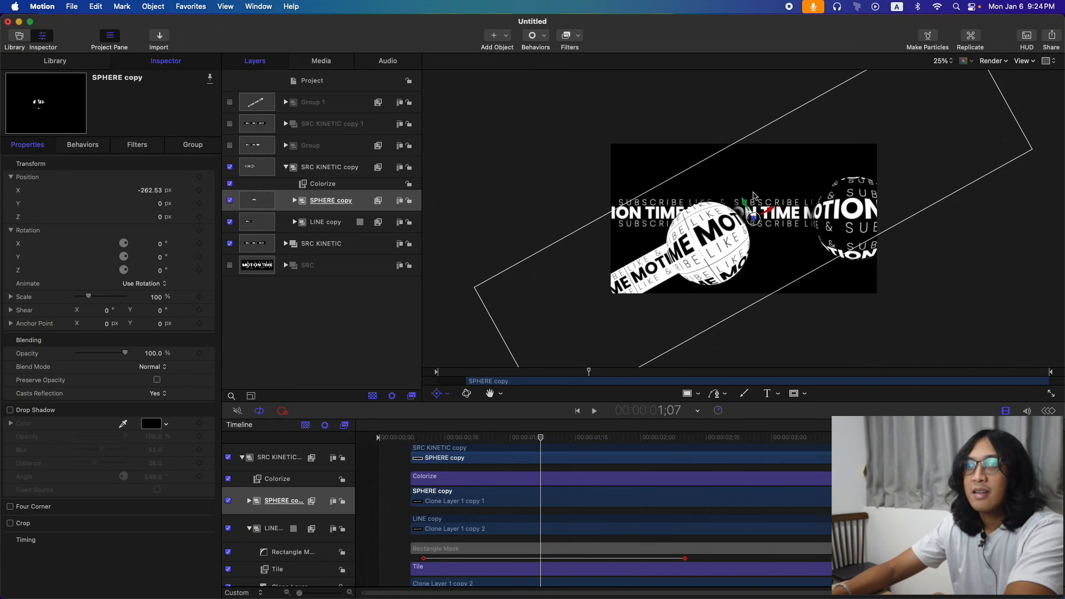
{"action": "left_click", "coordinate": [328, 167]}
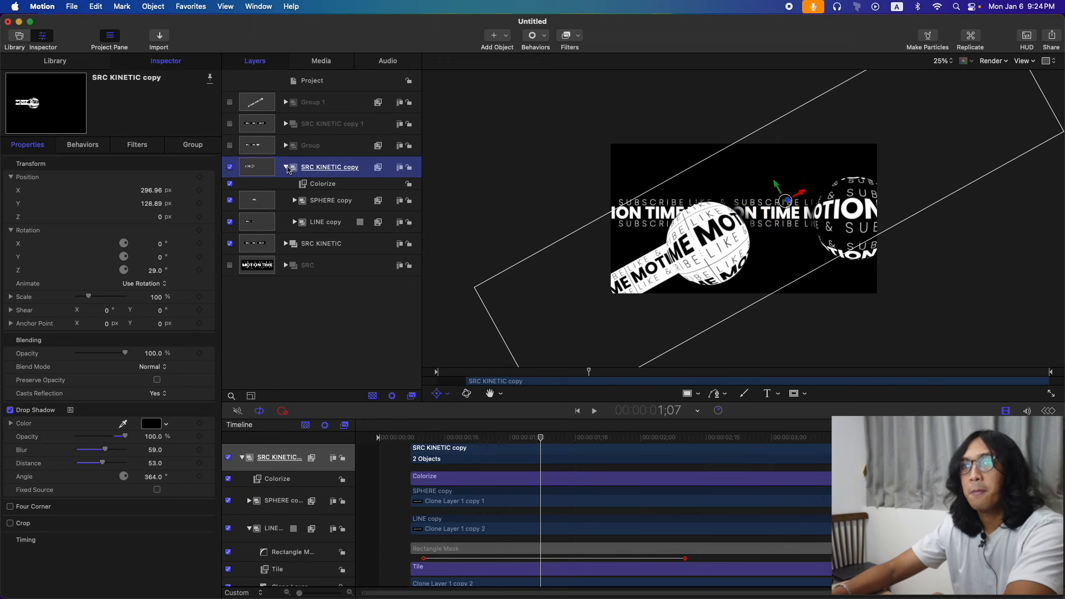